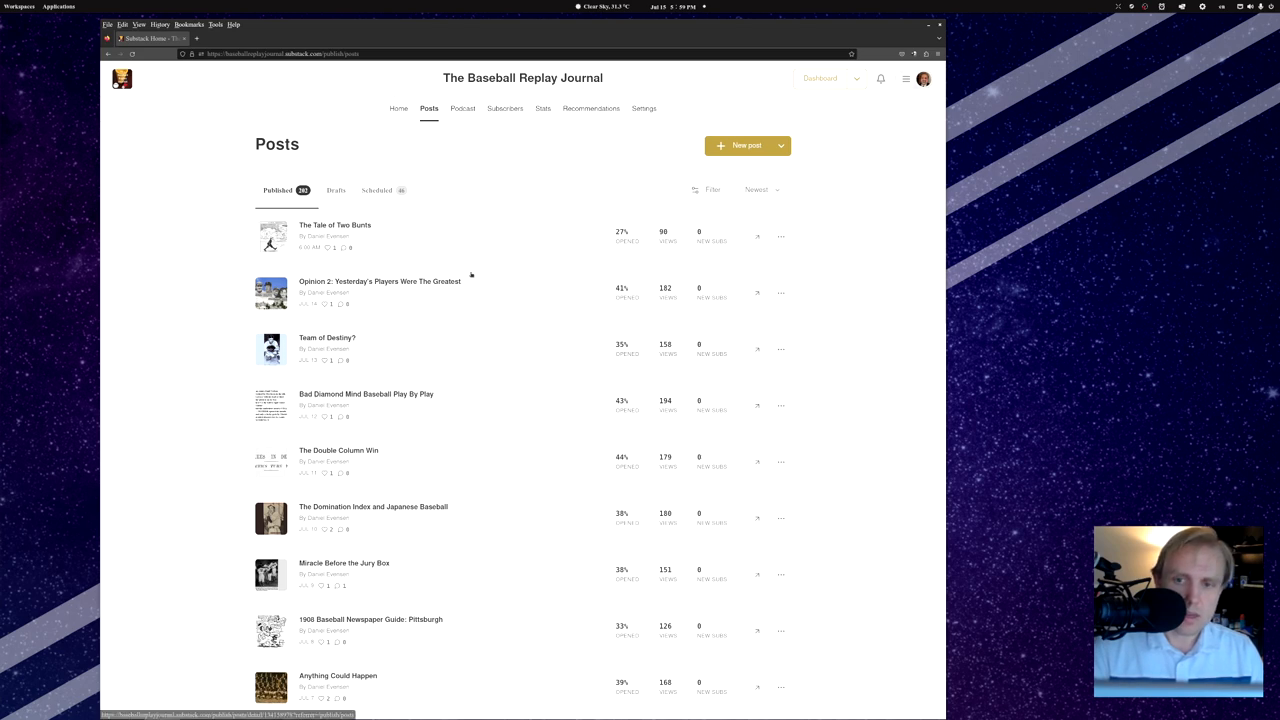
Open the scheduled post 'The Art Of Stalling' in the editor from the Scheduled posts list
{"action": "left_click", "coordinate": [376, 190]}
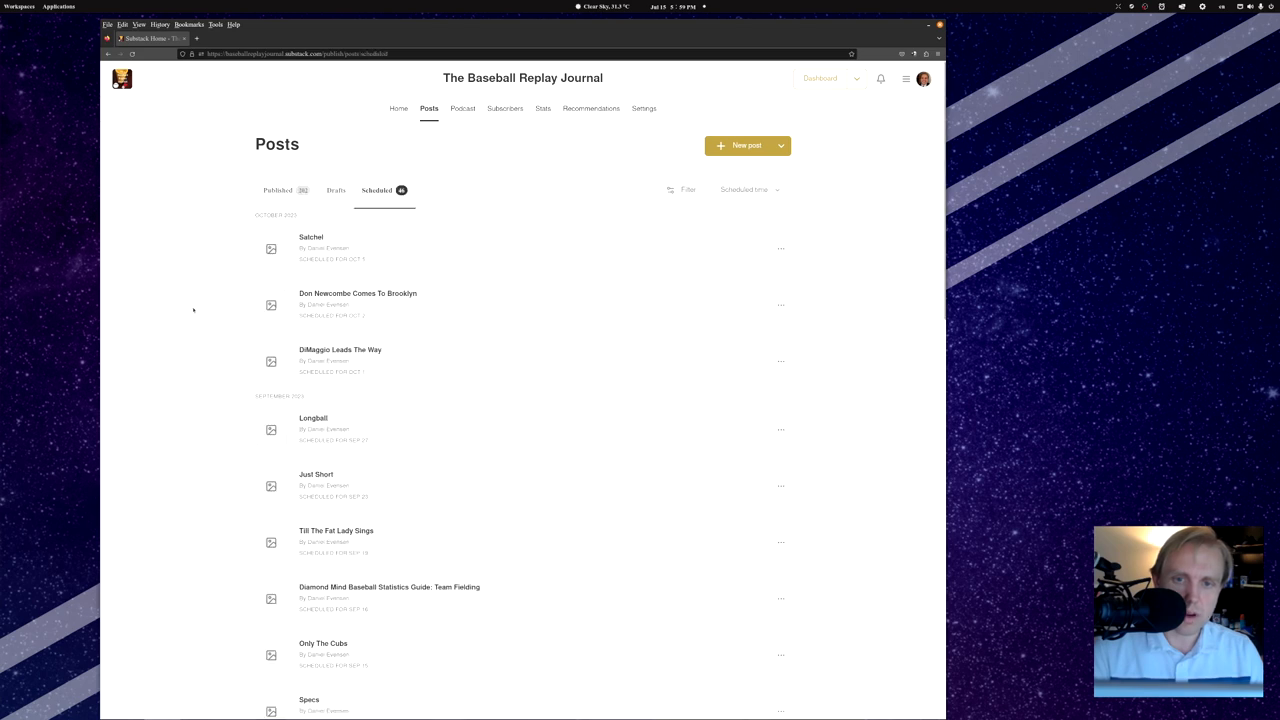
{"action": "scroll", "coordinate": [620, 380], "scroll_direction": "down", "scroll_amount": 10}
{"action": "scroll", "coordinate": [610, 390], "scroll_direction": "down", "scroll_amount": 8}
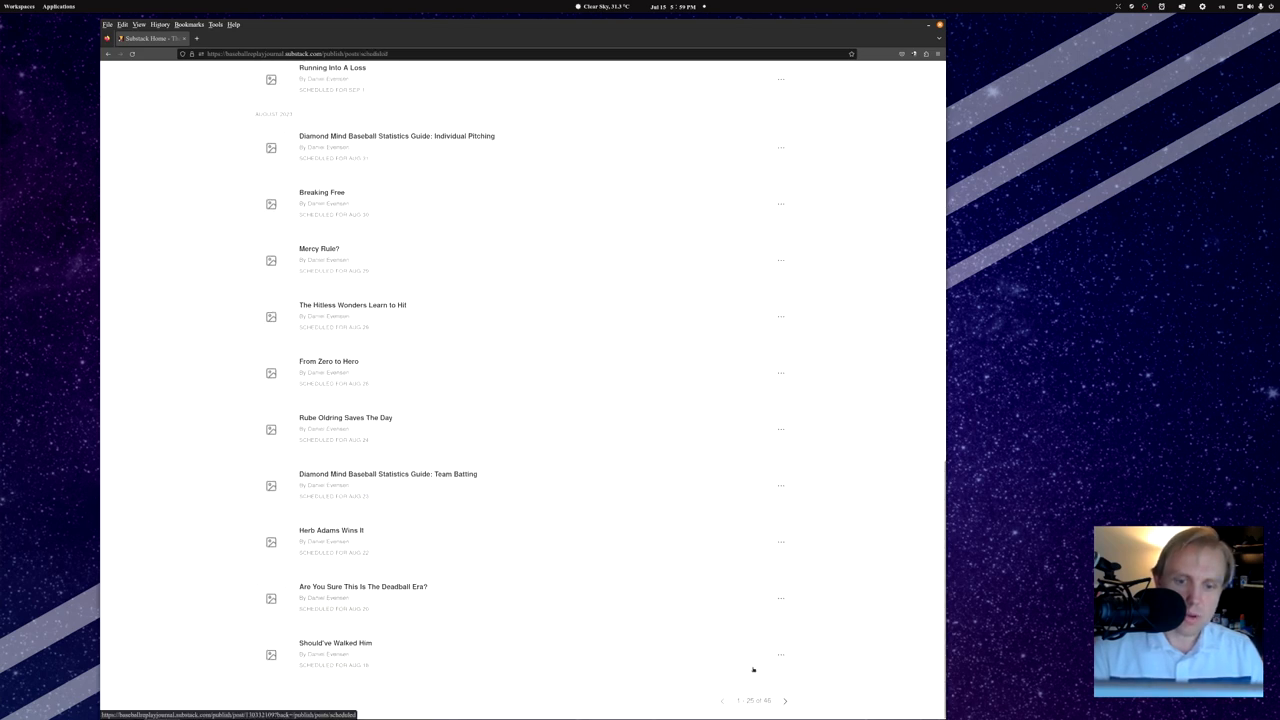
{"action": "left_click", "coordinate": [785, 700]}
{"action": "scroll", "coordinate": [427, 468], "scroll_direction": "down", "scroll_amount": 10}
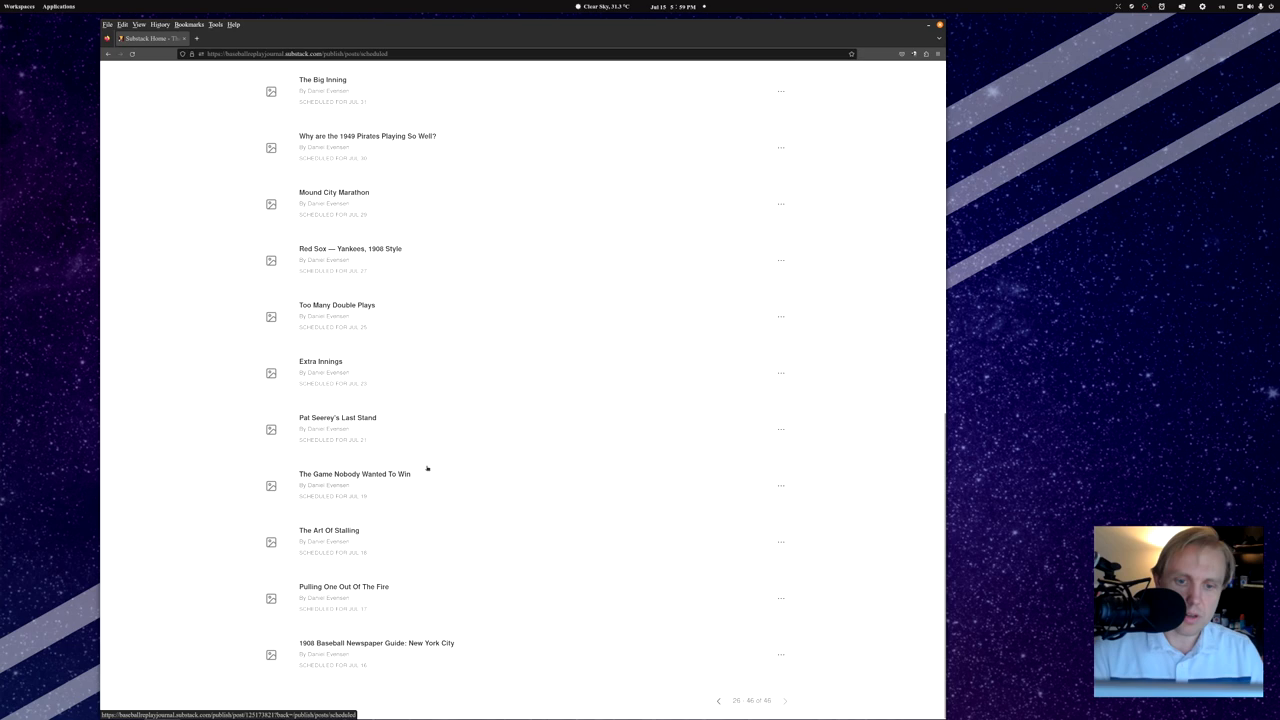
{"action": "left_click", "coordinate": [338, 530]}
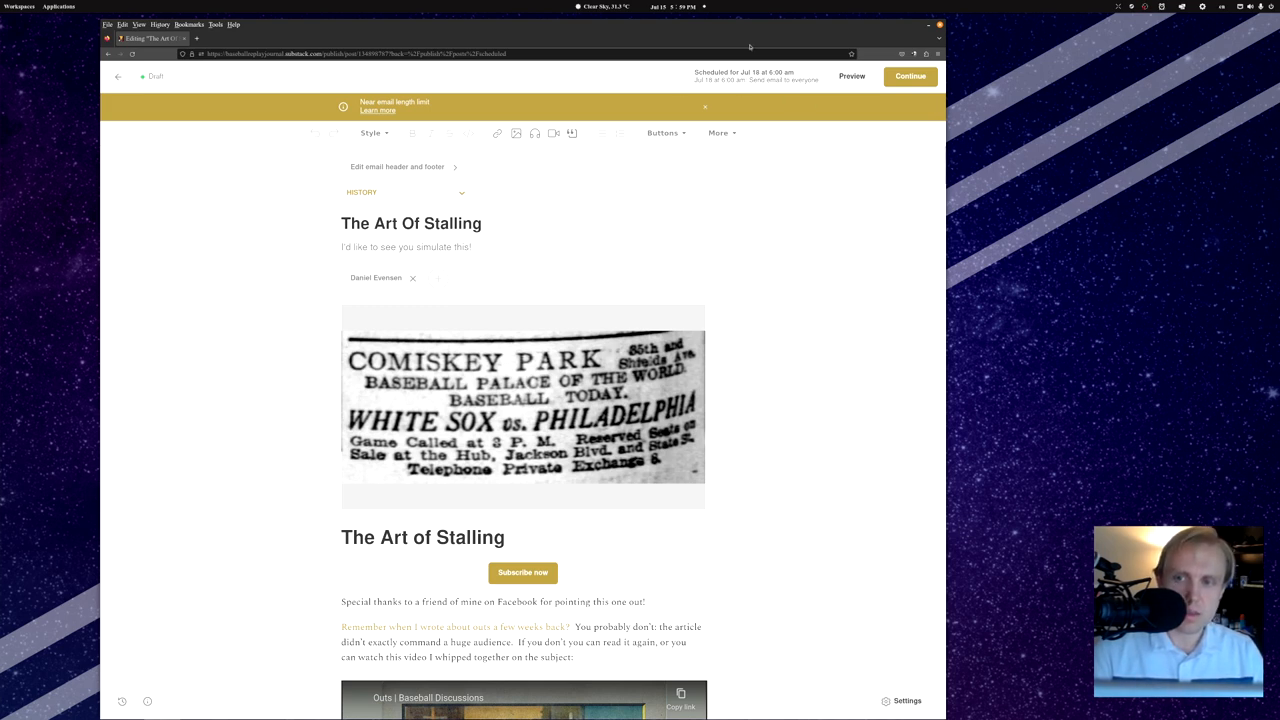
{"action": "scroll", "coordinate": [214, 300], "scroll_direction": "down", "scroll_amount": 5}
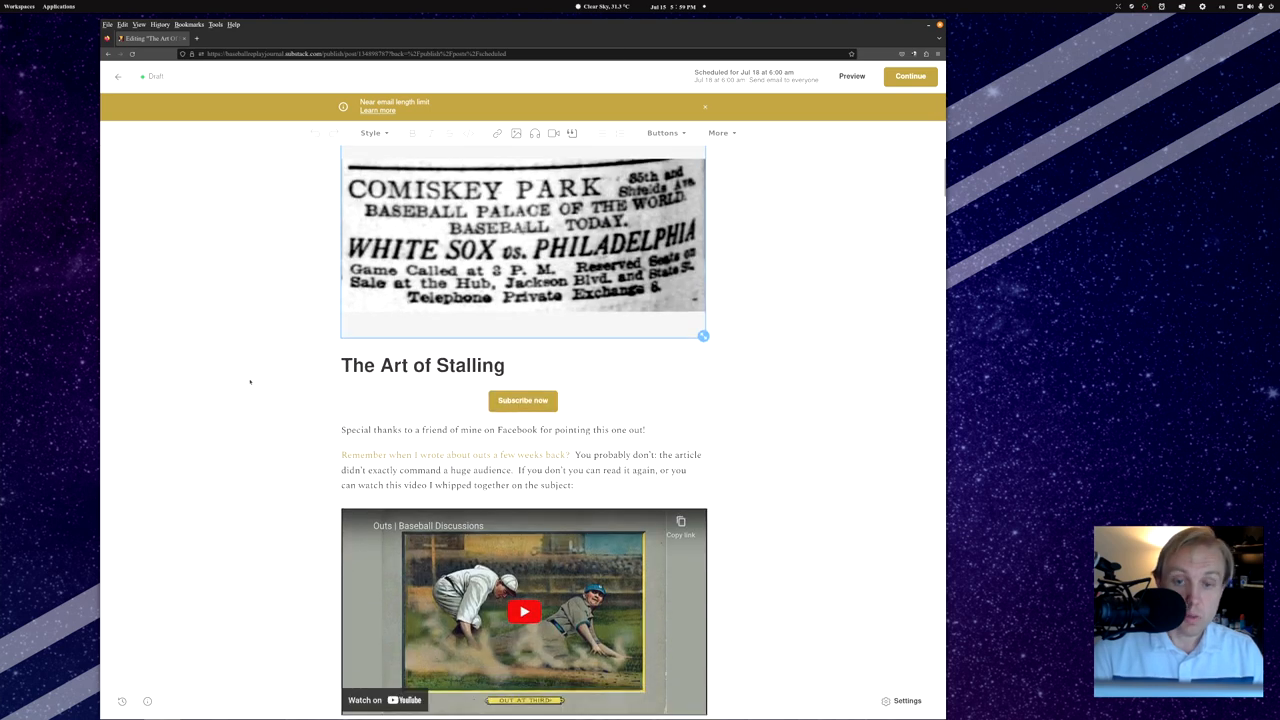
{"action": "scroll", "coordinate": [250, 381], "scroll_direction": "up", "scroll_amount": 3}
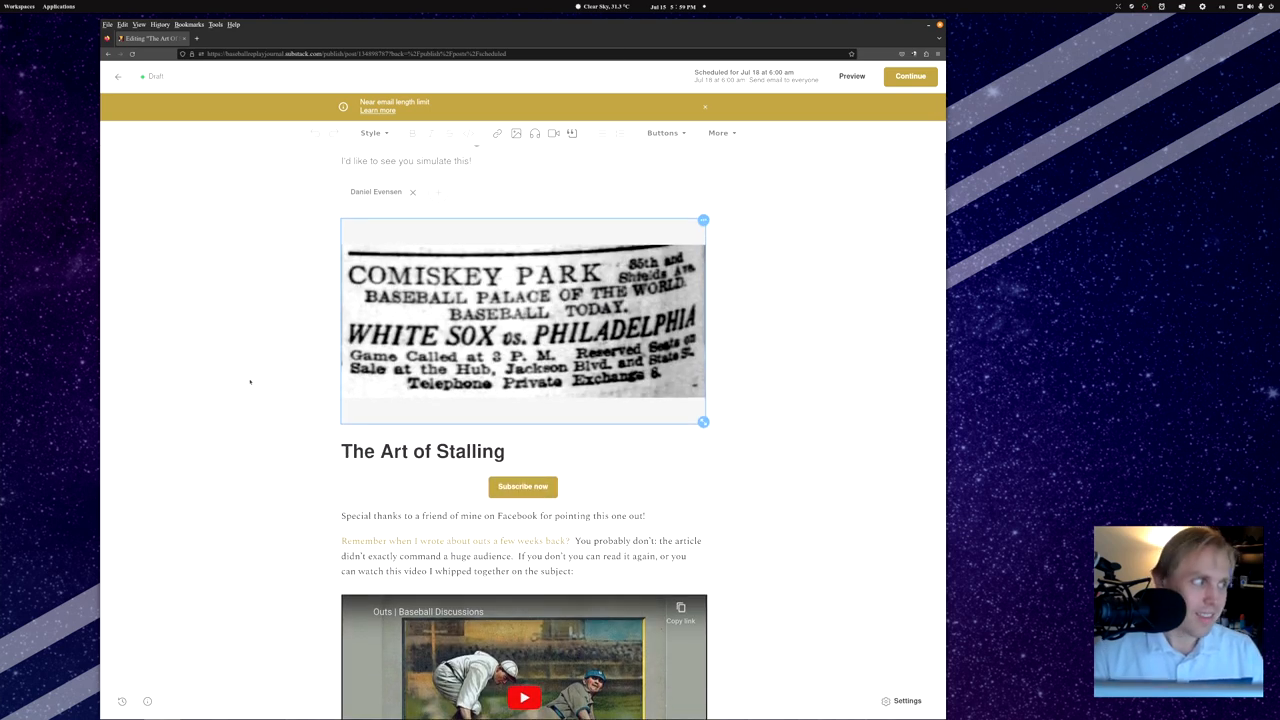
{"action": "scroll", "coordinate": [250, 381], "scroll_direction": "up", "scroll_amount": 3}
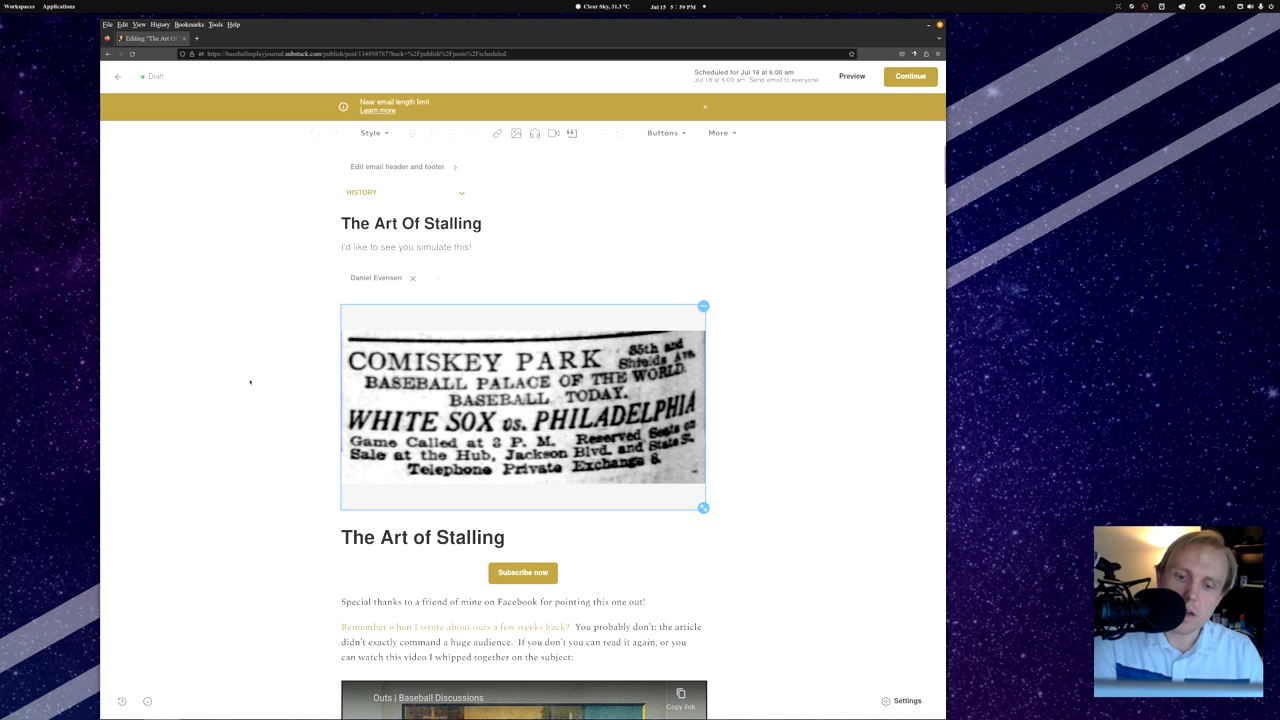
{"action": "scroll", "coordinate": [250, 381], "scroll_direction": "down", "scroll_amount": 4}
{"action": "scroll", "coordinate": [250, 381], "scroll_direction": "down", "scroll_amount": 1}
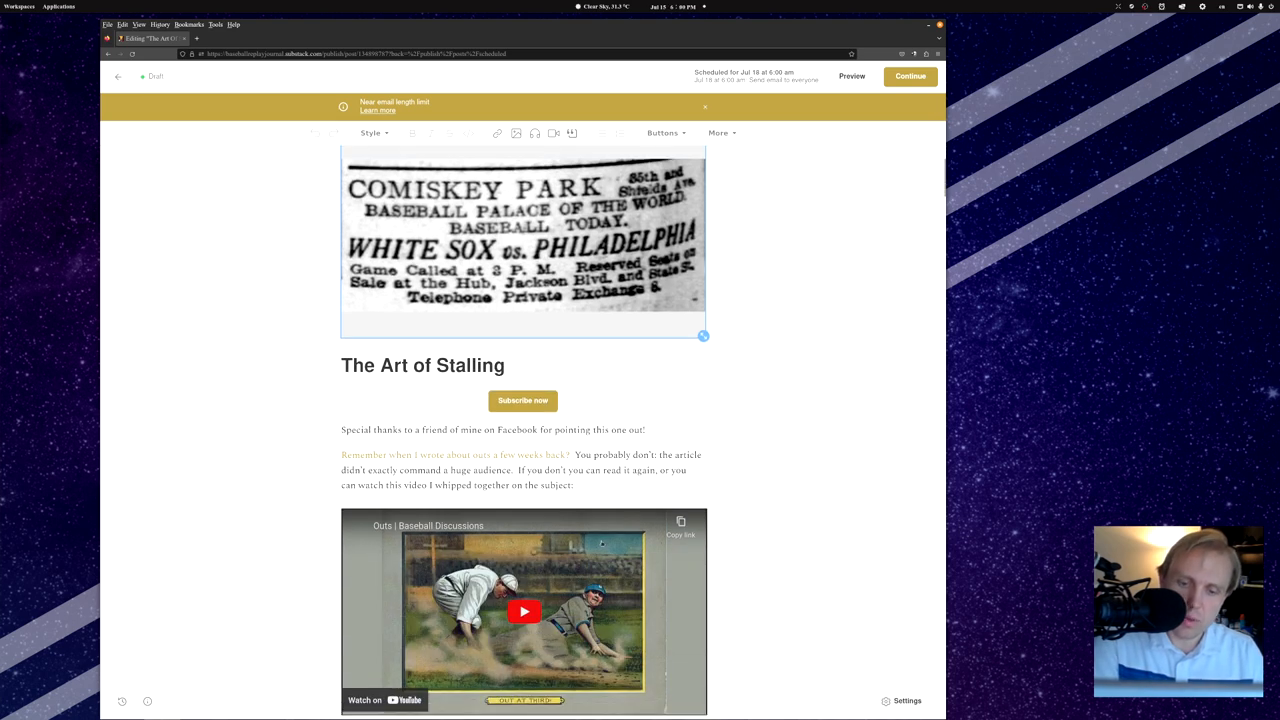
{"action": "scroll", "coordinate": [280, 413], "scroll_direction": "up", "scroll_amount": 1}
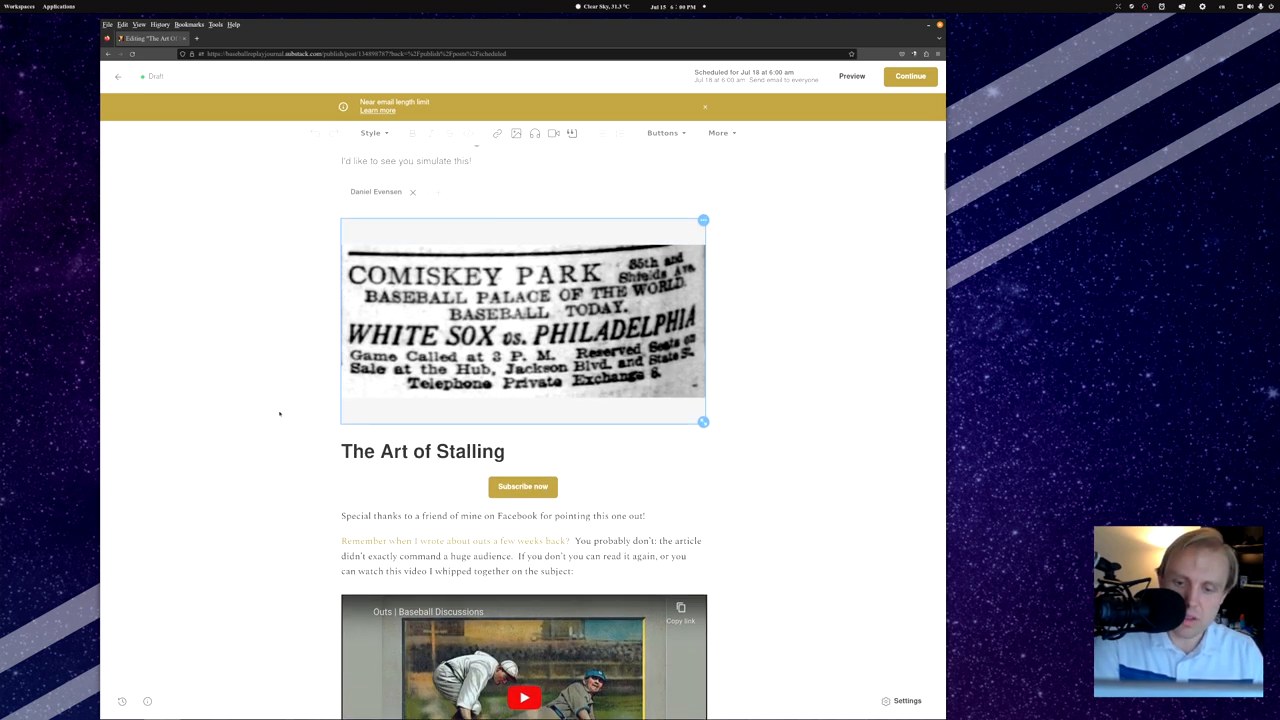
{"action": "scroll", "coordinate": [280, 413], "scroll_direction": "down", "scroll_amount": 3}
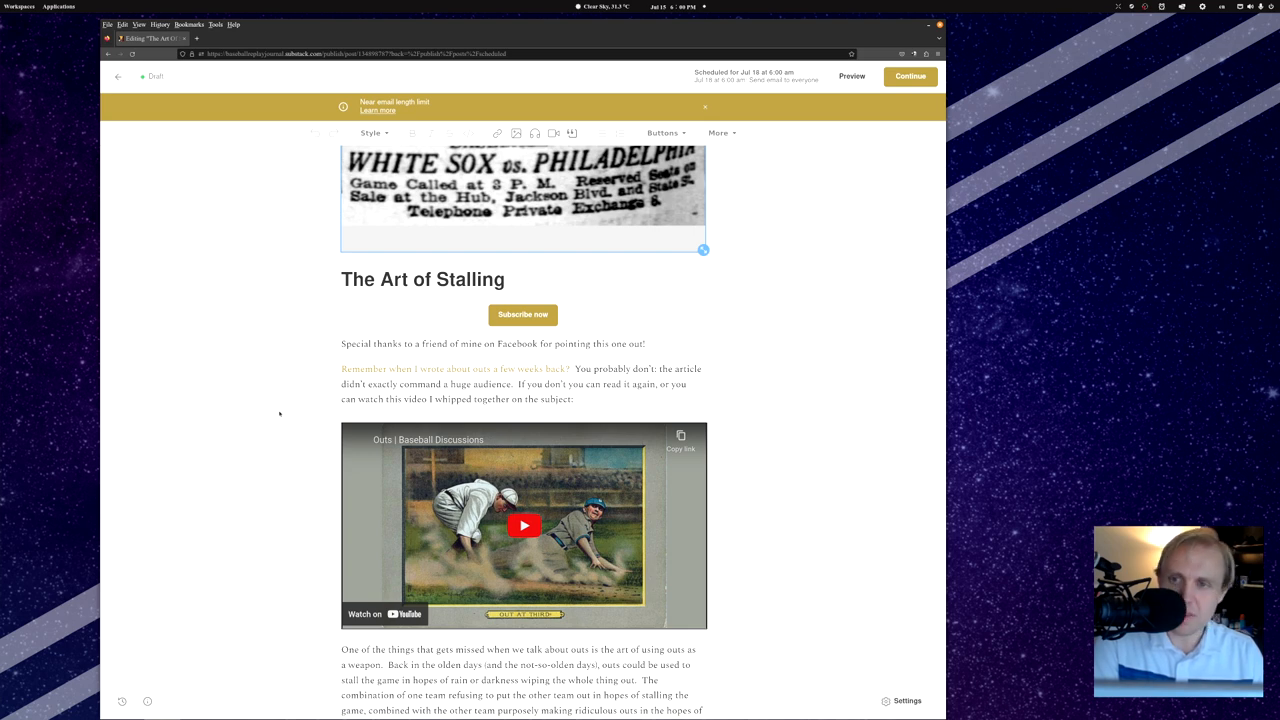
{"action": "scroll", "coordinate": [280, 413], "scroll_direction": "up", "scroll_amount": 2}
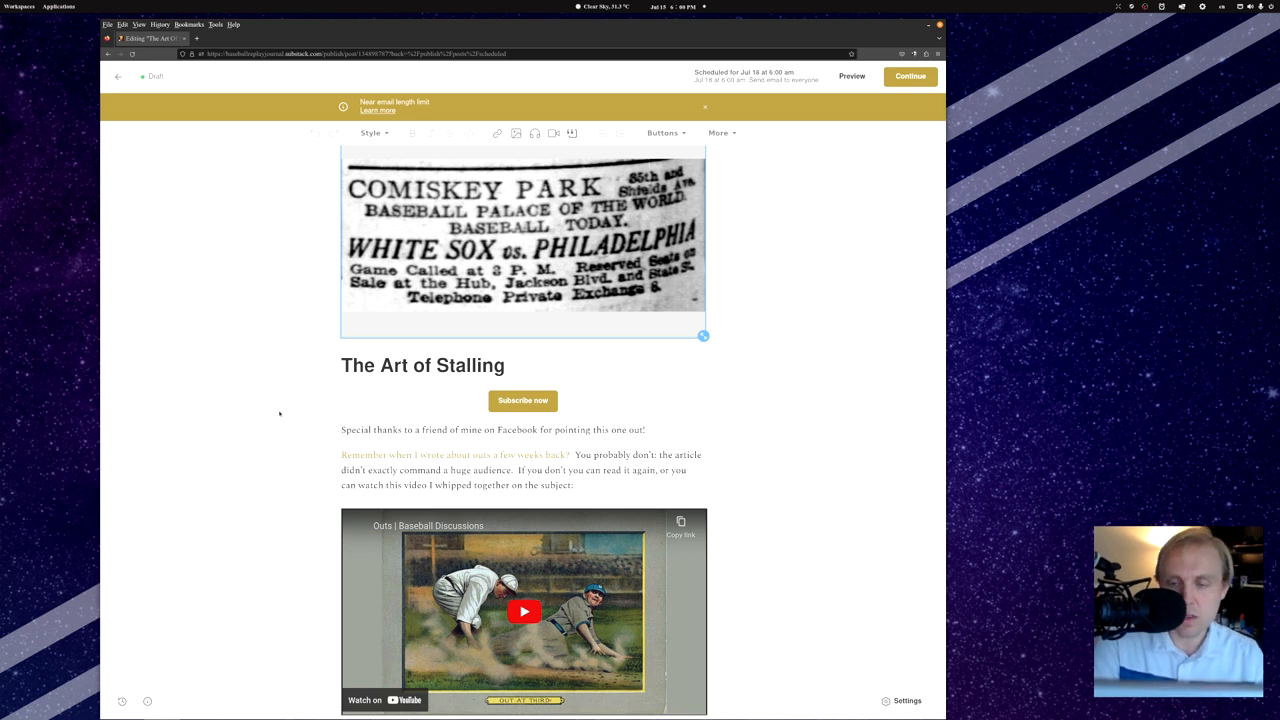
{"action": "scroll", "coordinate": [279, 412], "scroll_direction": "up", "scroll_amount": 2}
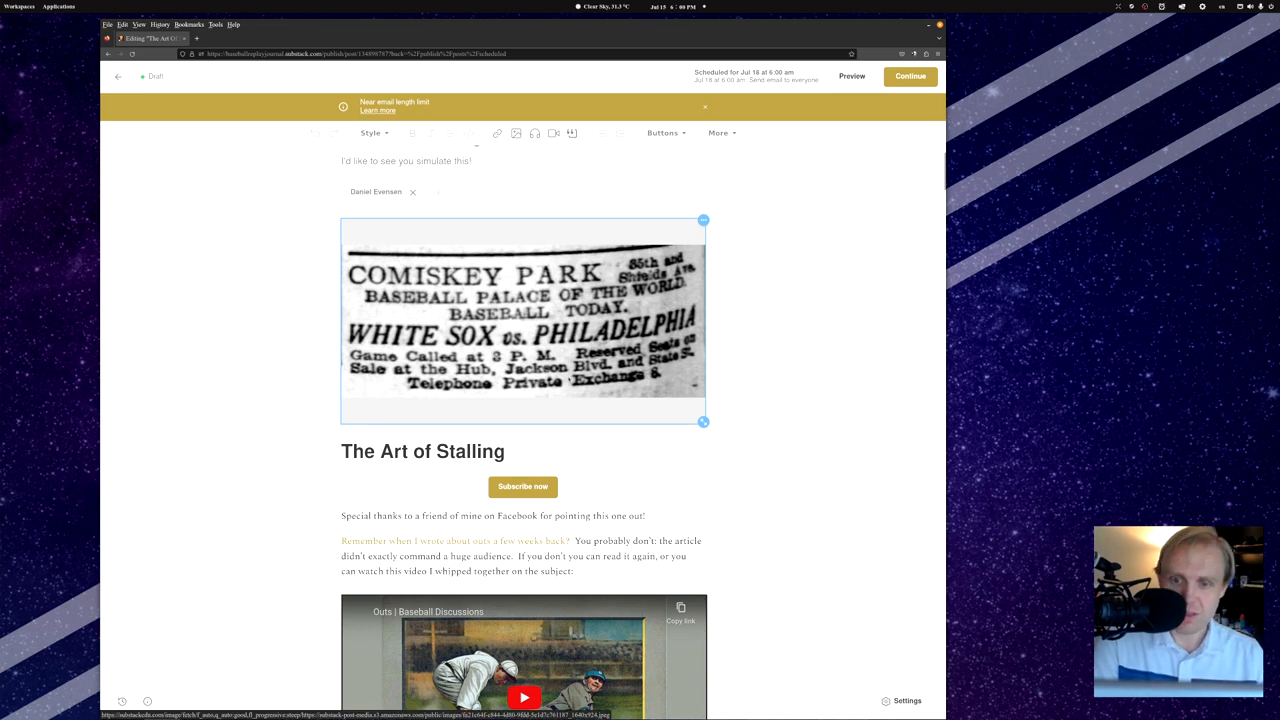
{"action": "scroll", "coordinate": [203, 415], "scroll_direction": "down", "scroll_amount": 5}
{"action": "scroll", "coordinate": [203, 415], "scroll_direction": "down", "scroll_amount": 5}
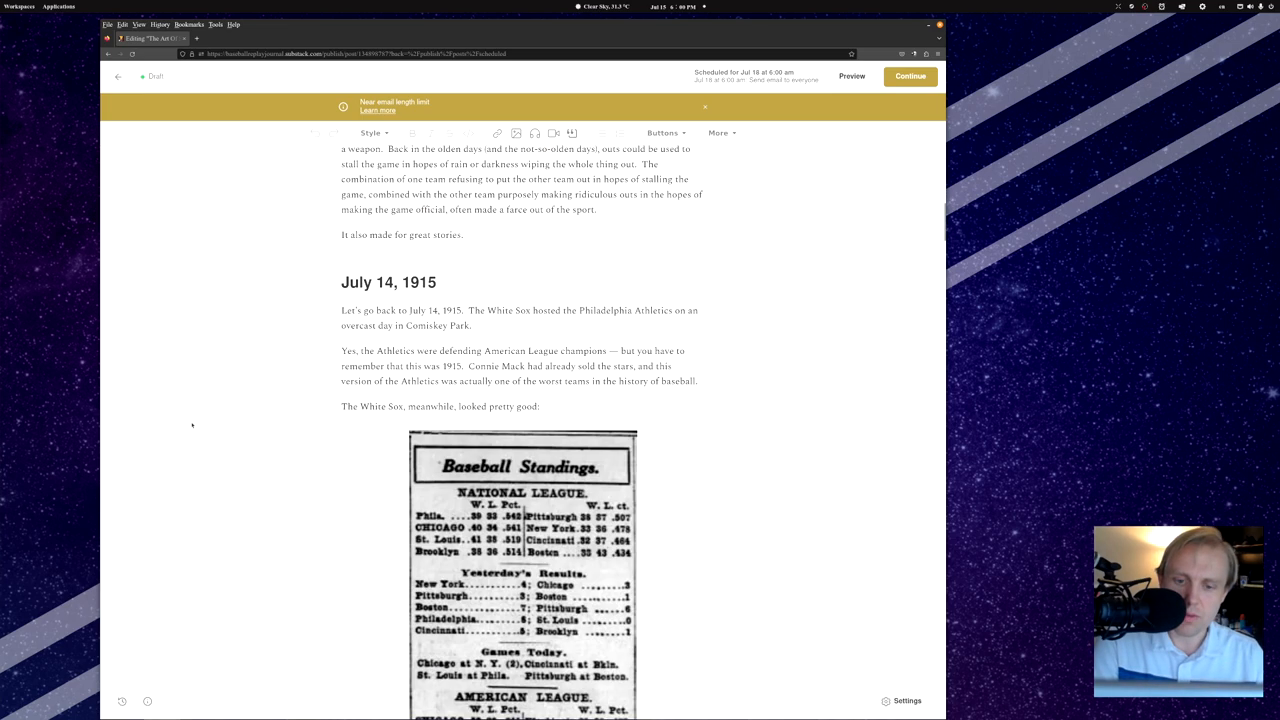
{"action": "scroll", "coordinate": [195, 420], "scroll_direction": "down", "scroll_amount": 3}
{"action": "scroll", "coordinate": [192, 425], "scroll_direction": "down", "scroll_amount": 3}
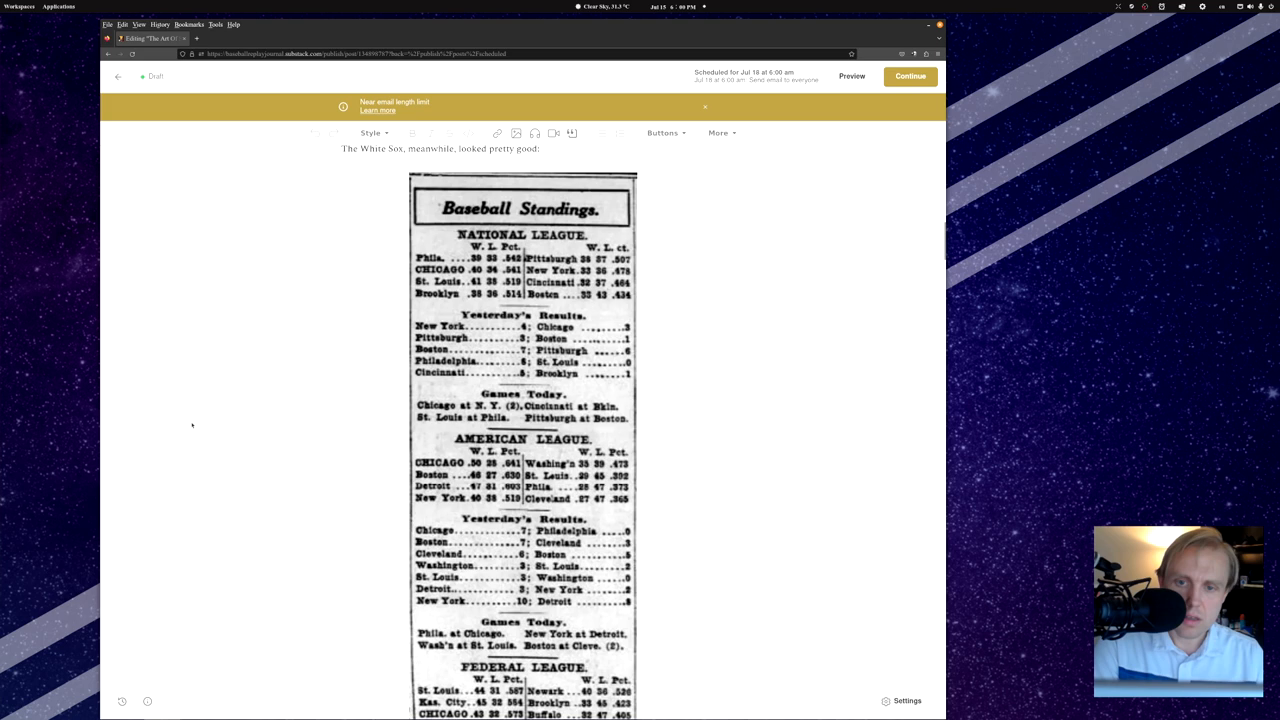
{"action": "scroll", "coordinate": [192, 425], "scroll_direction": "down", "scroll_amount": 3}
{"action": "scroll", "coordinate": [192, 425], "scroll_direction": "down", "scroll_amount": 3}
{"action": "scroll", "coordinate": [192, 425], "scroll_direction": "up", "scroll_amount": 2}
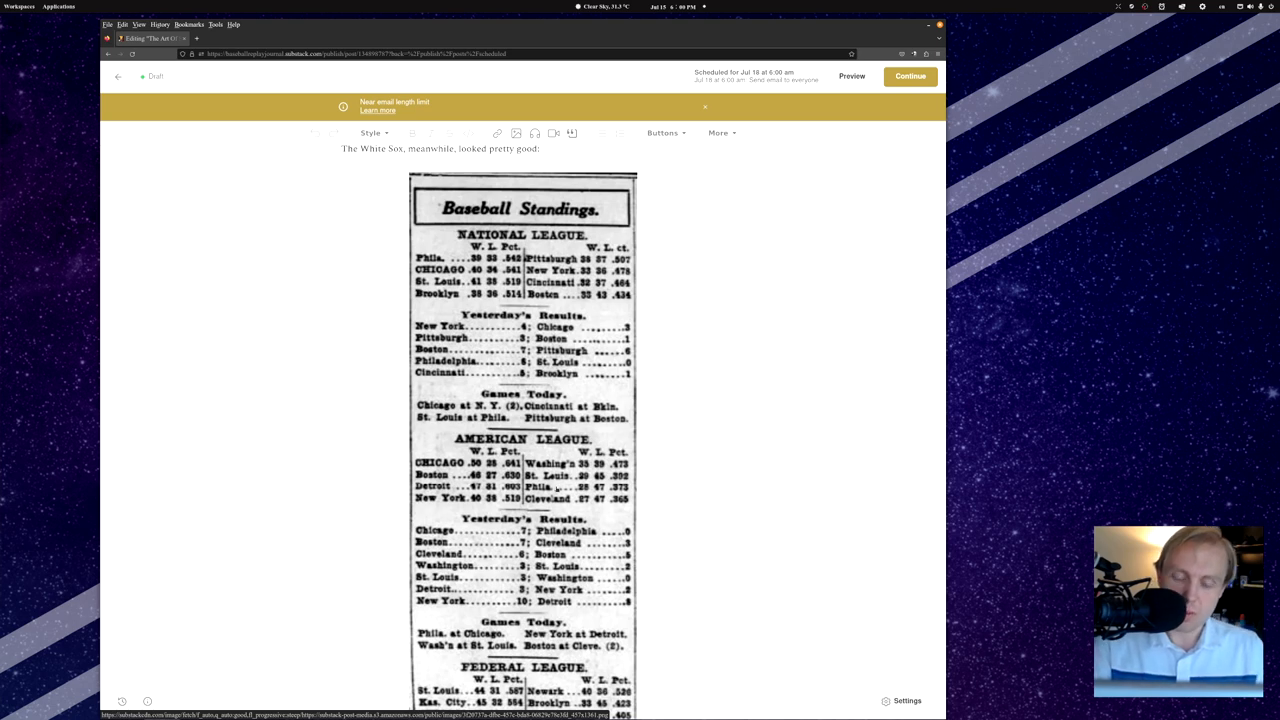
{"action": "scroll", "coordinate": [522, 400], "scroll_direction": "down", "scroll_amount": 5}
{"action": "scroll", "coordinate": [522, 400], "scroll_direction": "up", "scroll_amount": 5}
{"action": "scroll", "coordinate": [522, 400], "scroll_direction": "up", "scroll_amount": 3}
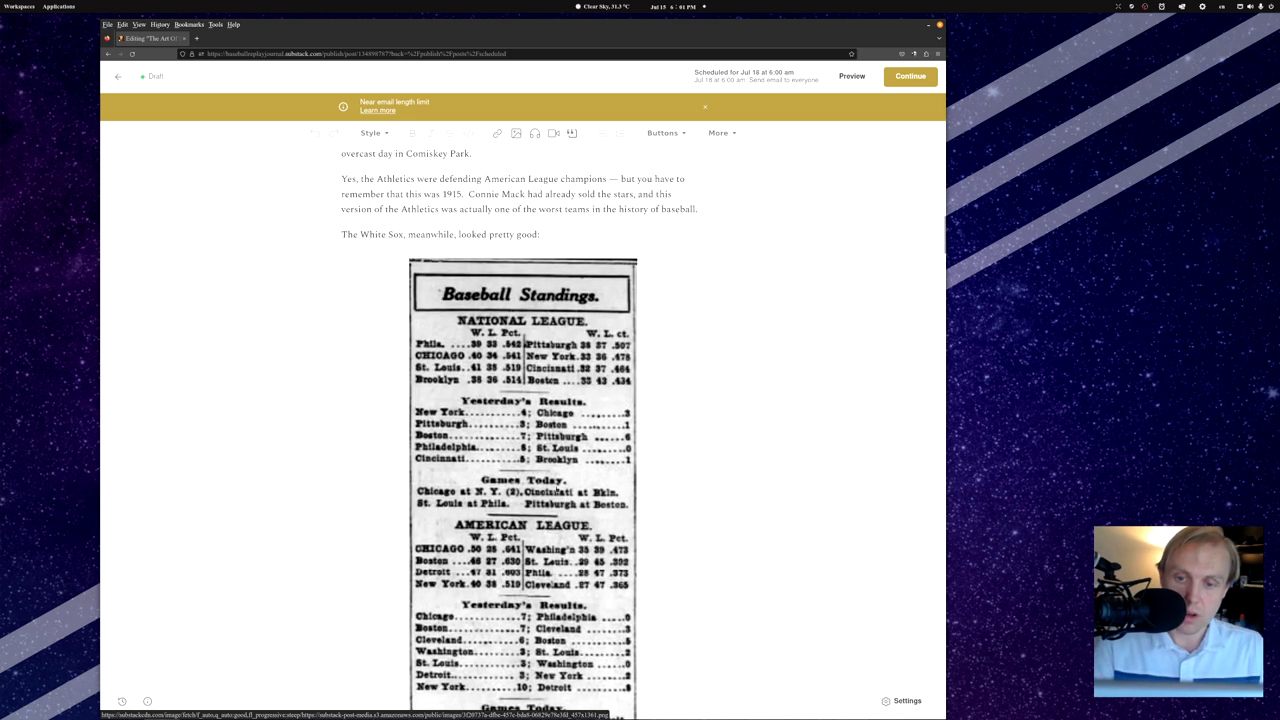
{"action": "scroll", "coordinate": [522, 400], "scroll_direction": "down", "scroll_amount": 5}
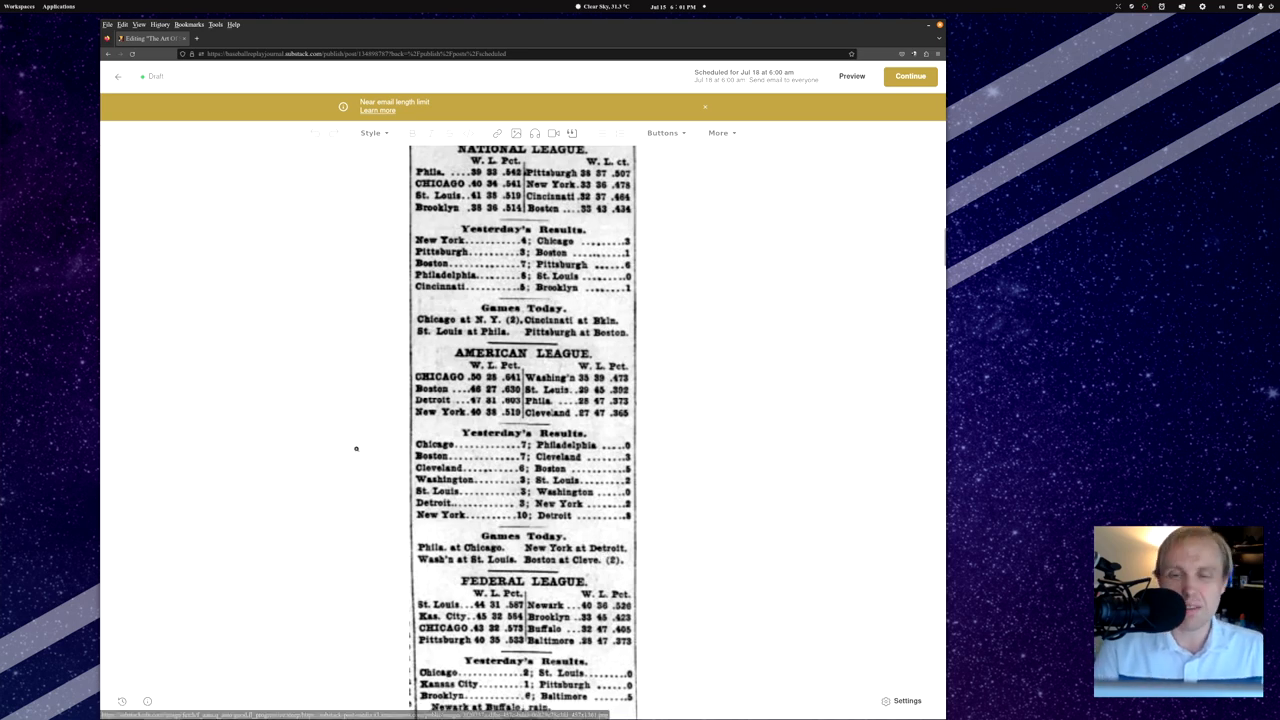
{"action": "scroll", "coordinate": [357, 437], "scroll_direction": "down", "scroll_amount": 3}
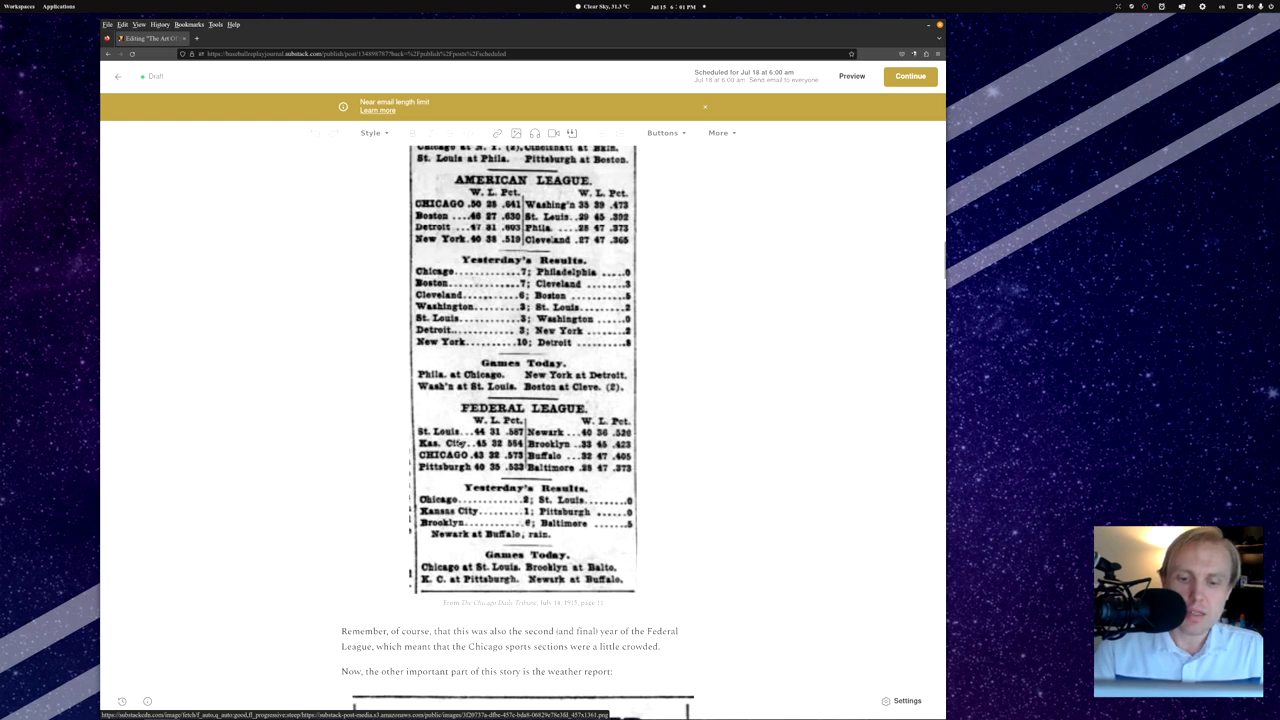
{"action": "scroll", "coordinate": [357, 437], "scroll_direction": "down", "scroll_amount": 3}
{"action": "scroll", "coordinate": [357, 437], "scroll_direction": "down", "scroll_amount": 5}
{"action": "scroll", "coordinate": [520, 437], "scroll_direction": "down", "scroll_amount": 3}
{"action": "scroll", "coordinate": [520, 437], "scroll_direction": "up", "scroll_amount": 2}
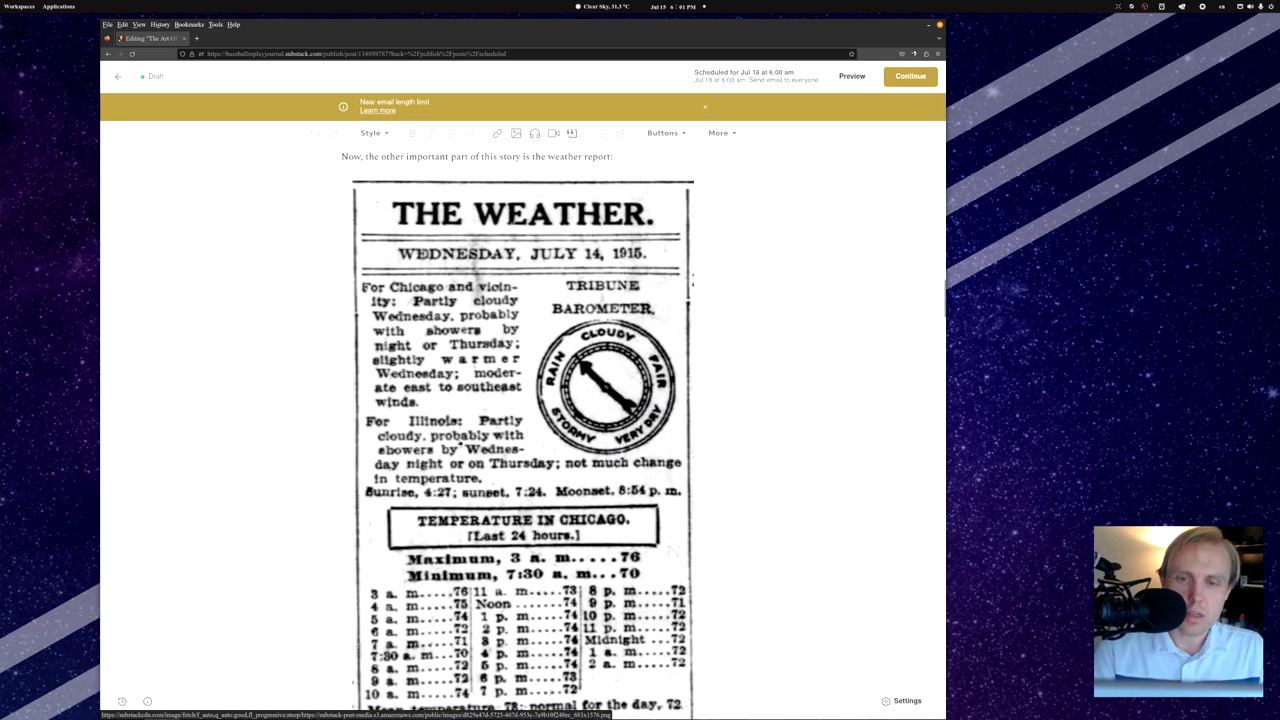
{"action": "scroll", "coordinate": [785, 464], "scroll_direction": "down", "scroll_amount": 3}
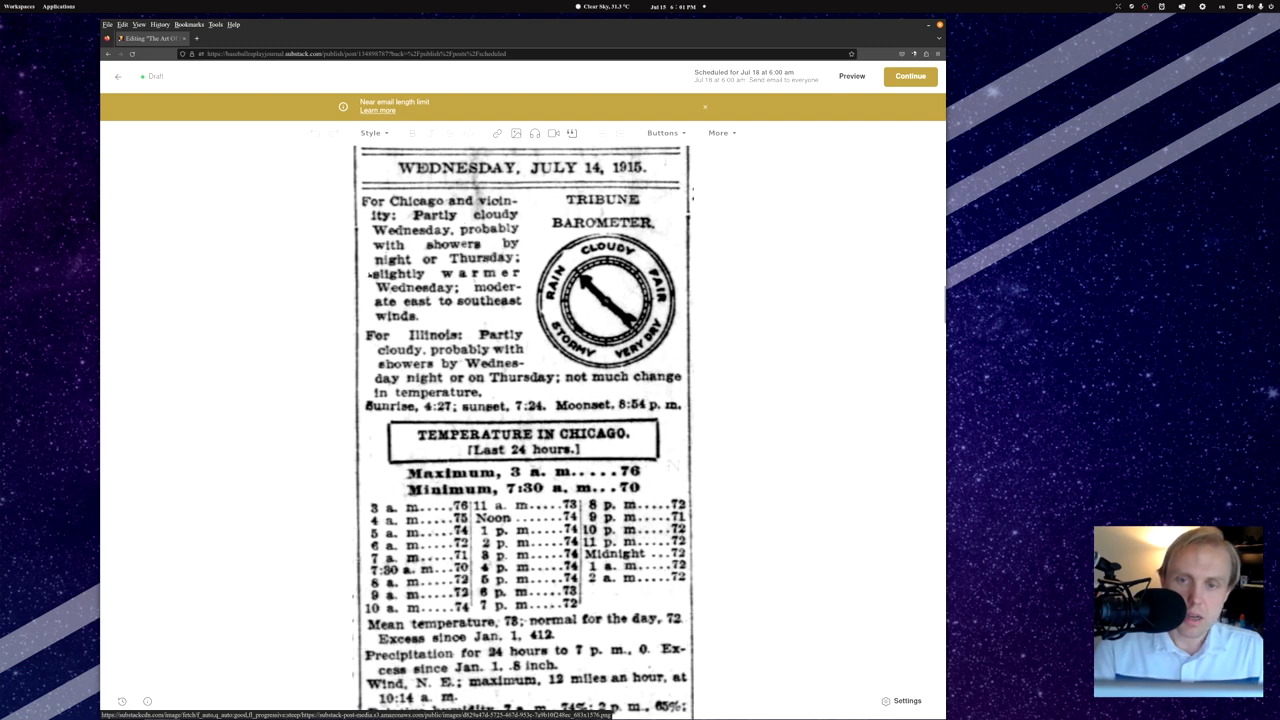
{"action": "scroll", "coordinate": [785, 464], "scroll_direction": "up", "scroll_amount": 3}
{"action": "scroll", "coordinate": [785, 464], "scroll_direction": "down", "scroll_amount": 3}
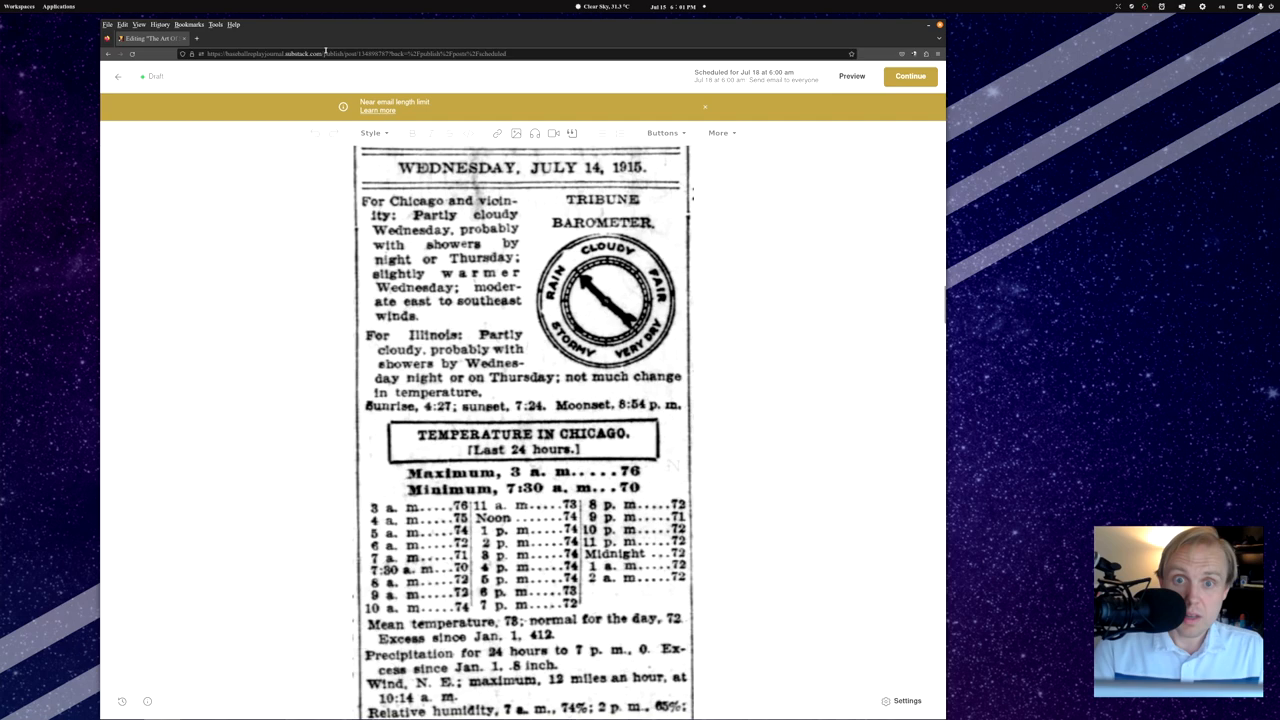
{"action": "scroll", "coordinate": [741, 378], "scroll_direction": "up", "scroll_amount": 3}
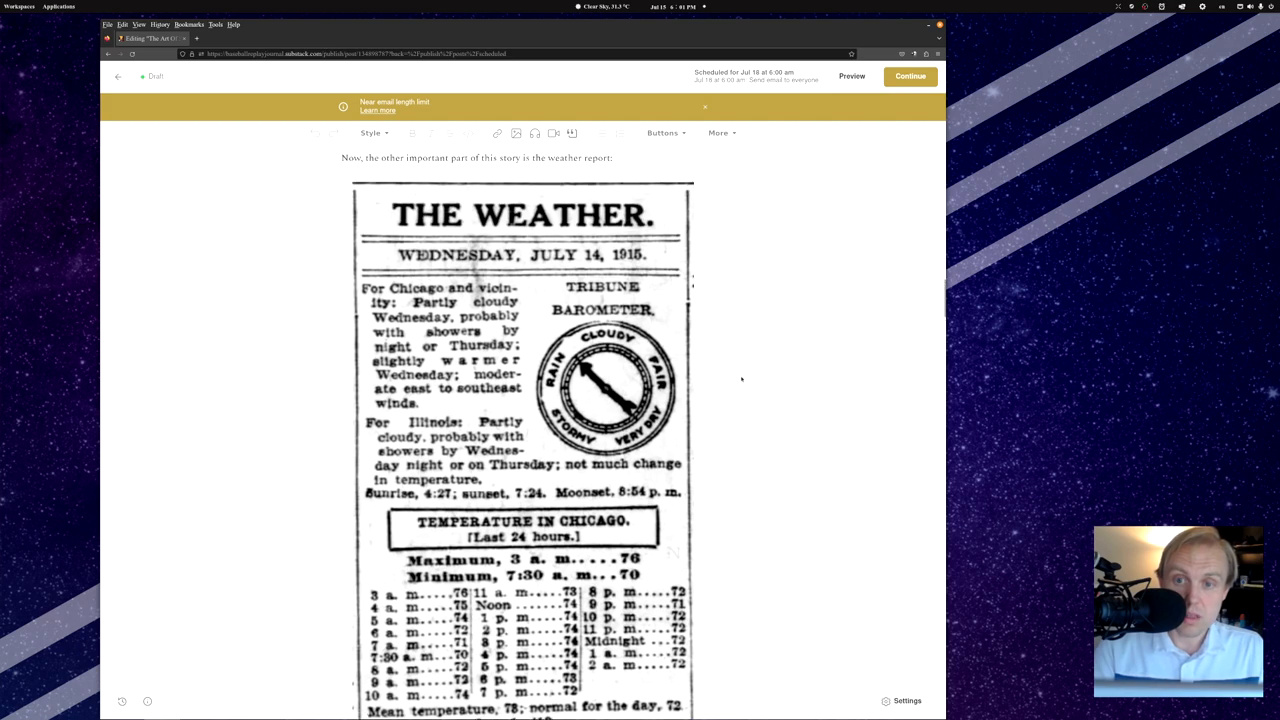
{"action": "scroll", "coordinate": [741, 378], "scroll_direction": "up", "scroll_amount": 10}
{"action": "scroll", "coordinate": [741, 378], "scroll_direction": "up", "scroll_amount": 10}
{"action": "scroll", "coordinate": [741, 378], "scroll_direction": "up", "scroll_amount": 10}
{"action": "scroll", "coordinate": [741, 378], "scroll_direction": "down", "scroll_amount": 5}
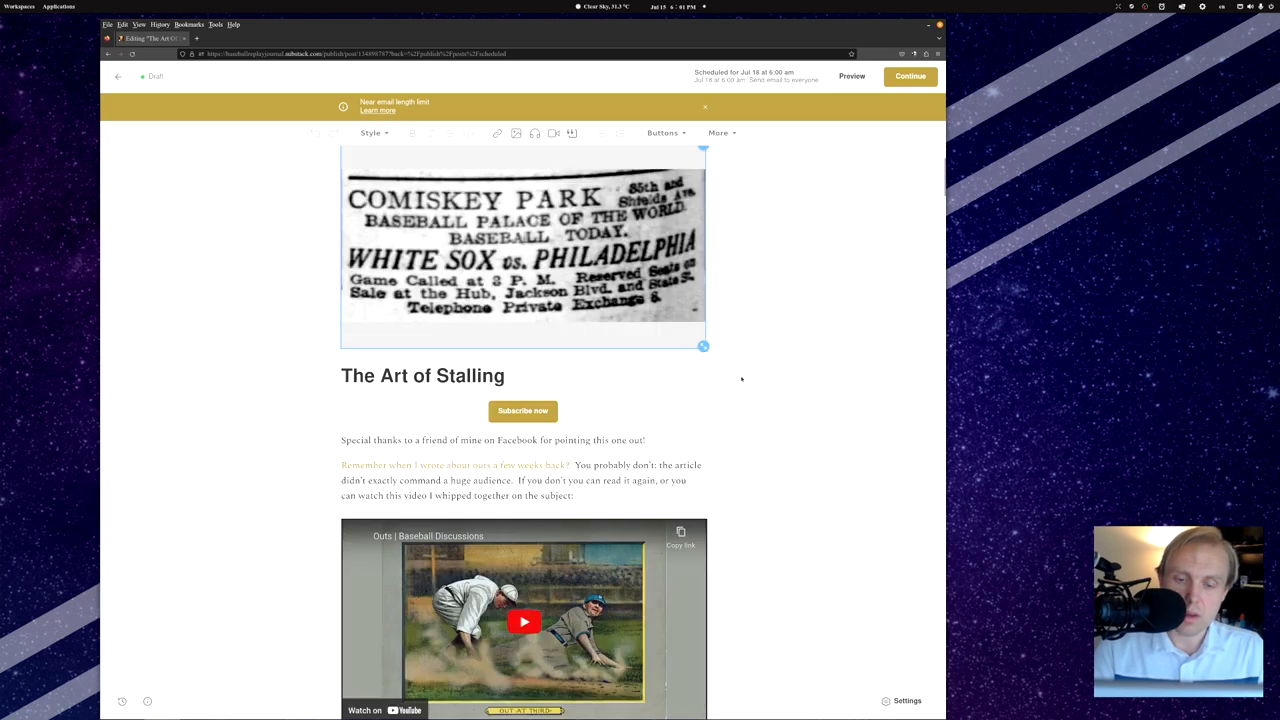
{"action": "scroll", "coordinate": [741, 378], "scroll_direction": "down", "scroll_amount": 10}
{"action": "scroll", "coordinate": [741, 378], "scroll_direction": "down", "scroll_amount": 2}
{"action": "scroll", "coordinate": [741, 378], "scroll_direction": "down", "scroll_amount": 2}
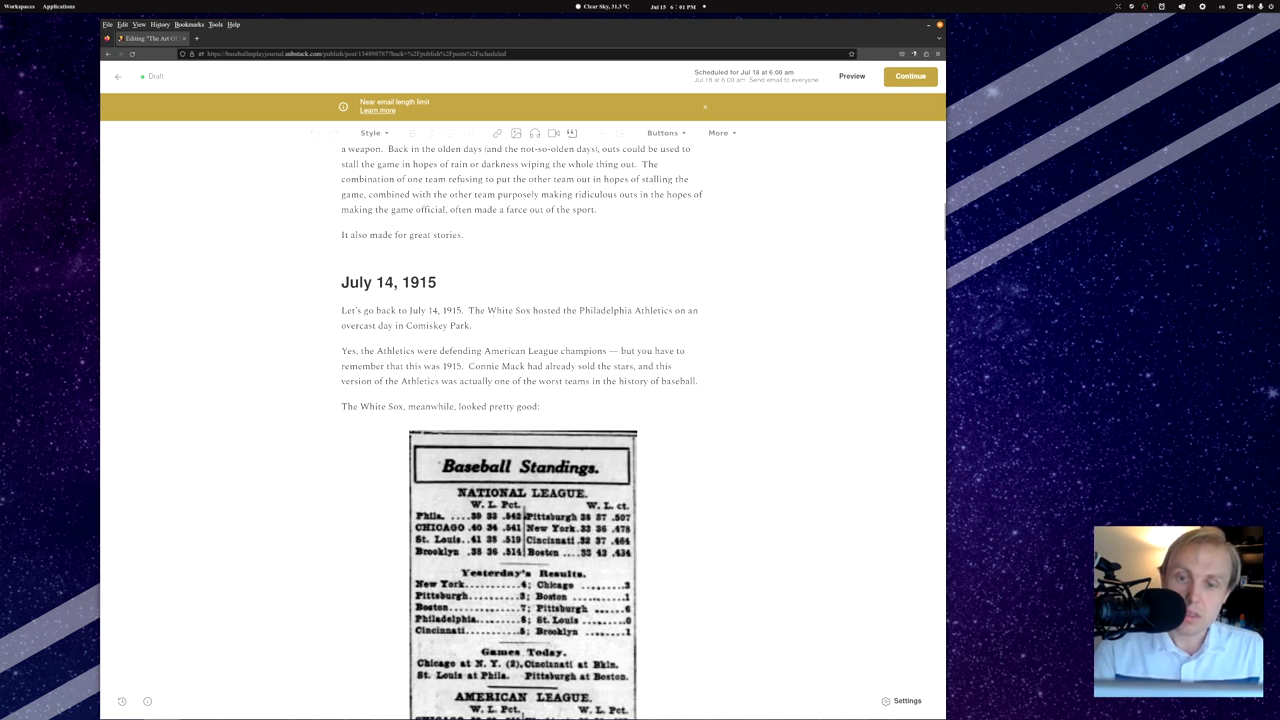
{"action": "left_click", "coordinate": [472, 326]}
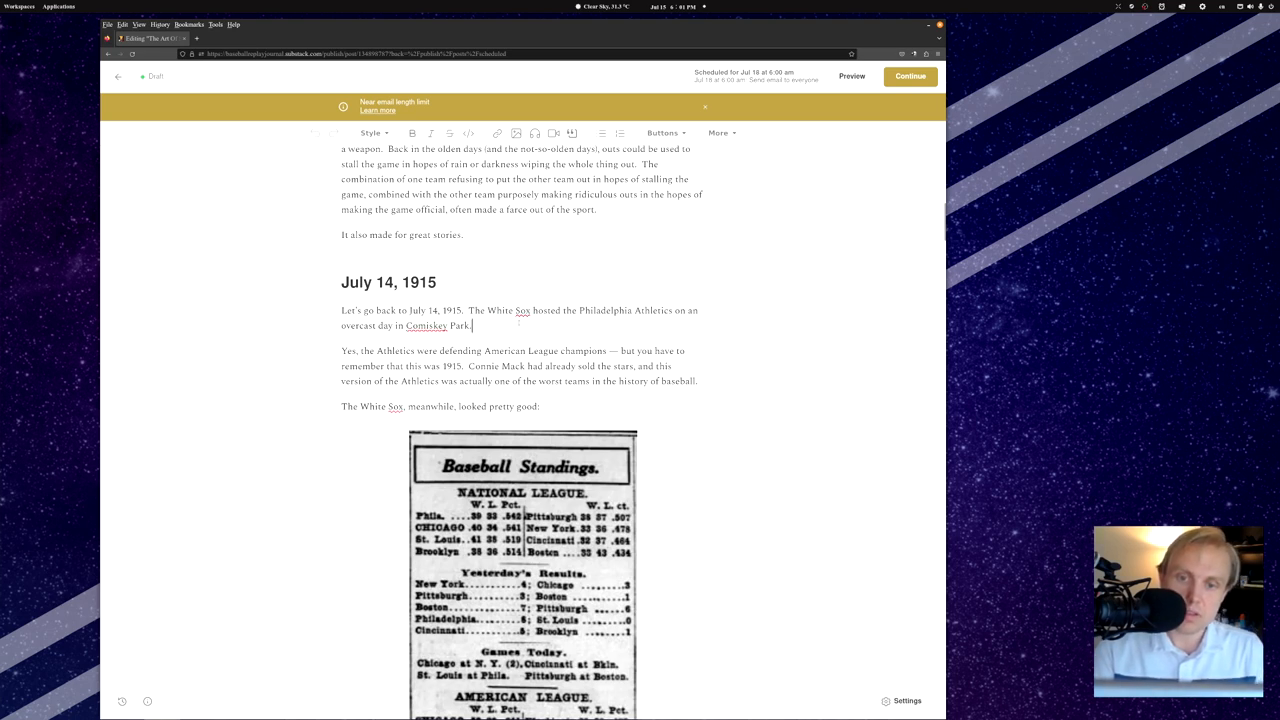
{"action": "type", "text": "asdfjkl;"}
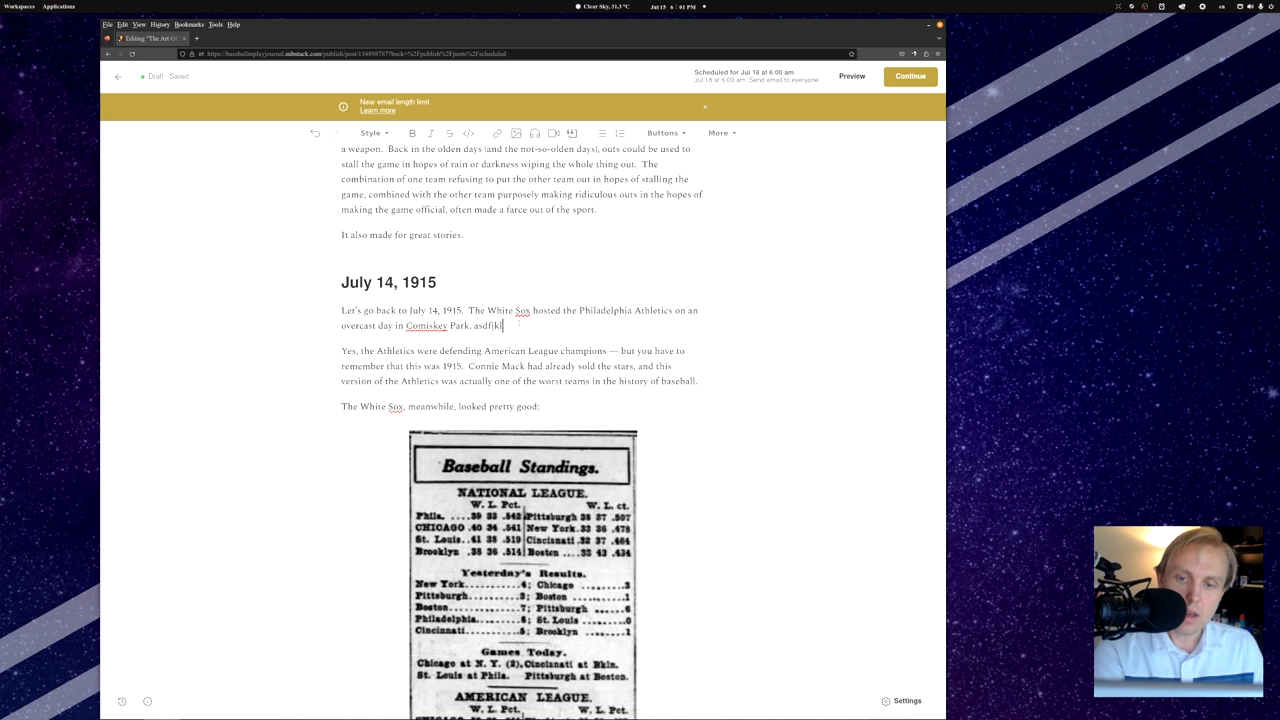
{"action": "key", "text": "BackSpace"}
{"action": "key", "text": "BackSpace"}
{"action": "key", "text": "BackSpace"}
{"action": "key", "text": "BackSpace"}
{"action": "key", "text": "BackSpace"}
{"action": "key", "text": "BackSpace"}
{"action": "key", "text": "BackSpace"}
{"action": "key", "text": "BackSpace"}
{"action": "key", "text": "BackSpace"}
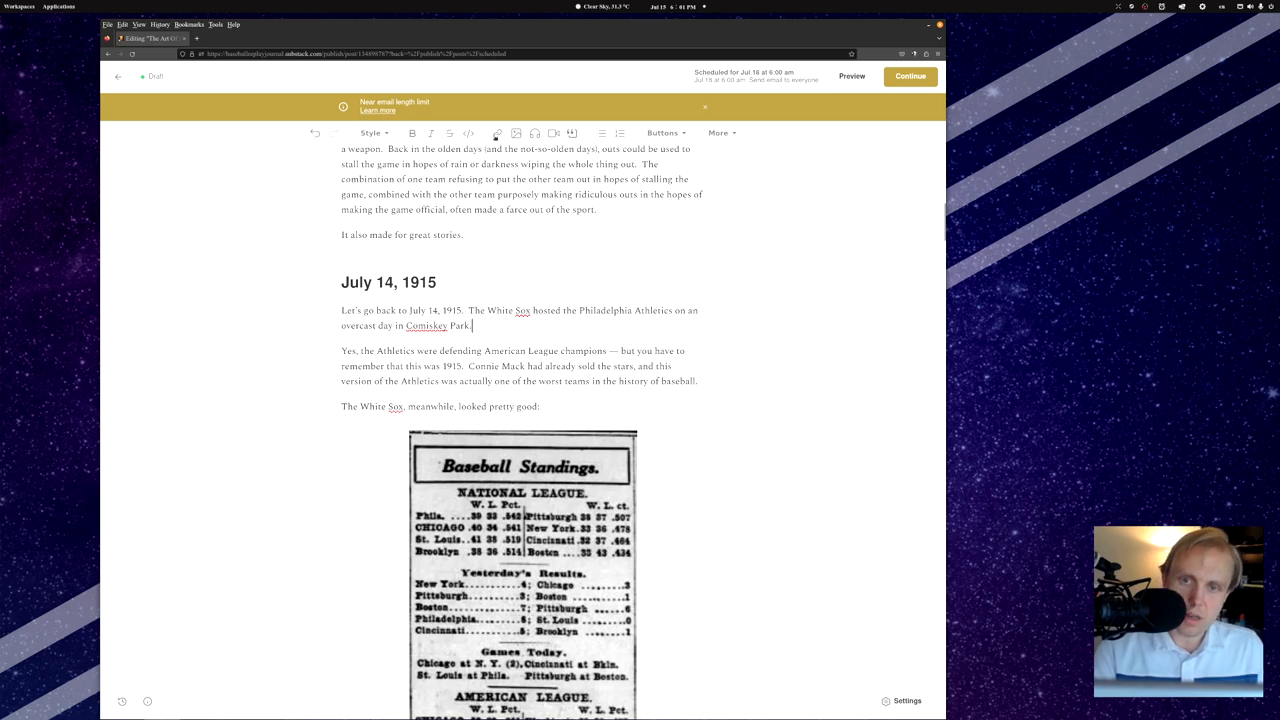
{"action": "scroll", "coordinate": [675, 433], "scroll_direction": "down", "scroll_amount": 8}
{"action": "scroll", "coordinate": [675, 433], "scroll_direction": "down", "scroll_amount": 5}
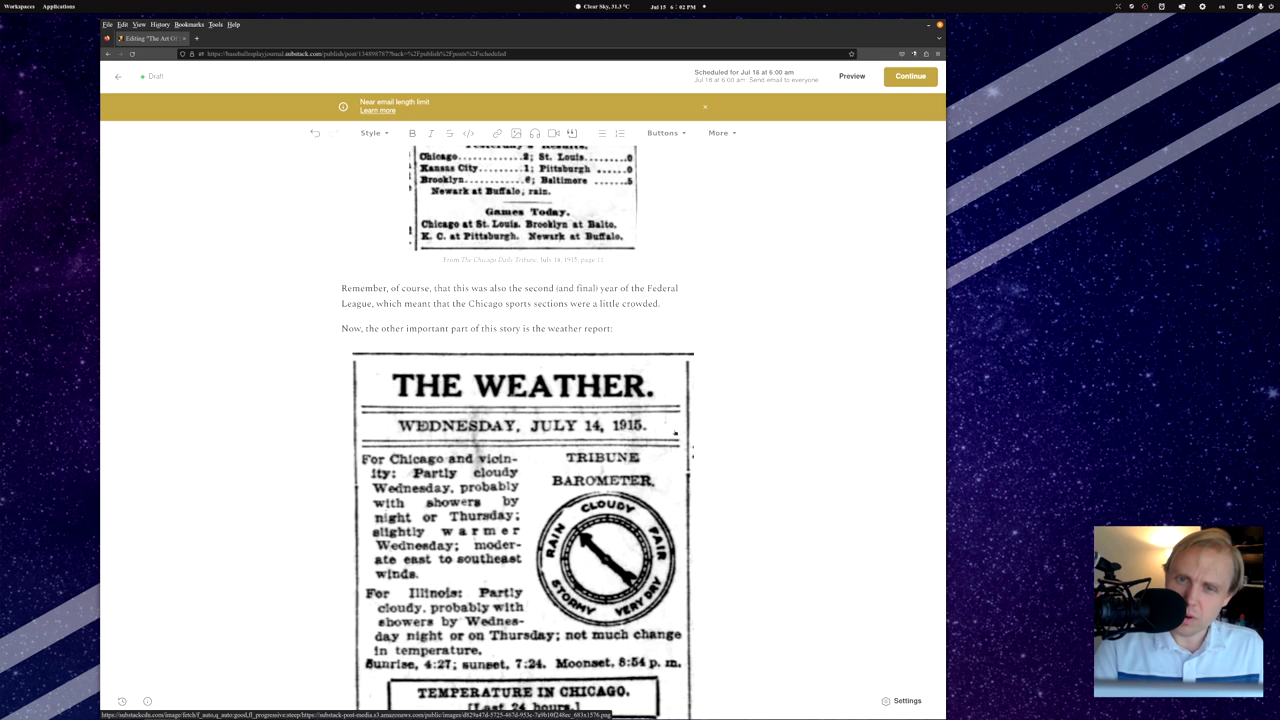
{"action": "scroll", "coordinate": [520, 450], "scroll_direction": "down", "scroll_amount": 3}
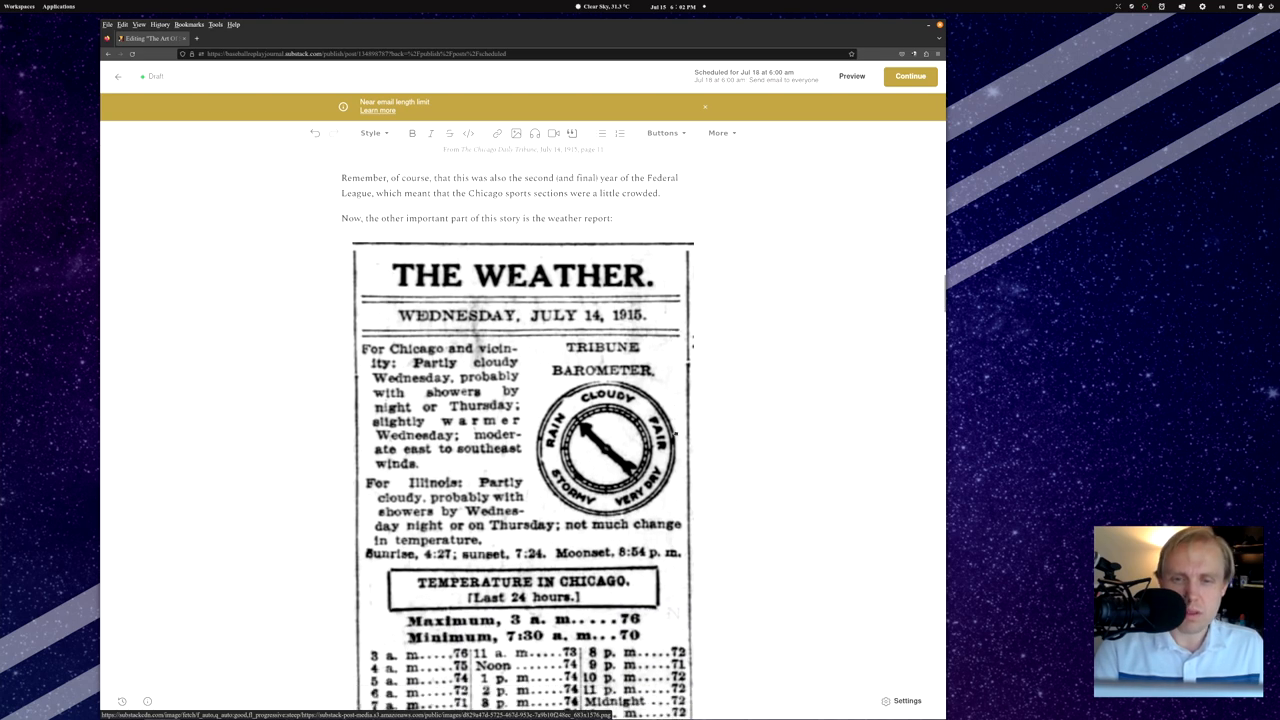
{"action": "scroll", "coordinate": [520, 450], "scroll_direction": "down", "scroll_amount": 2}
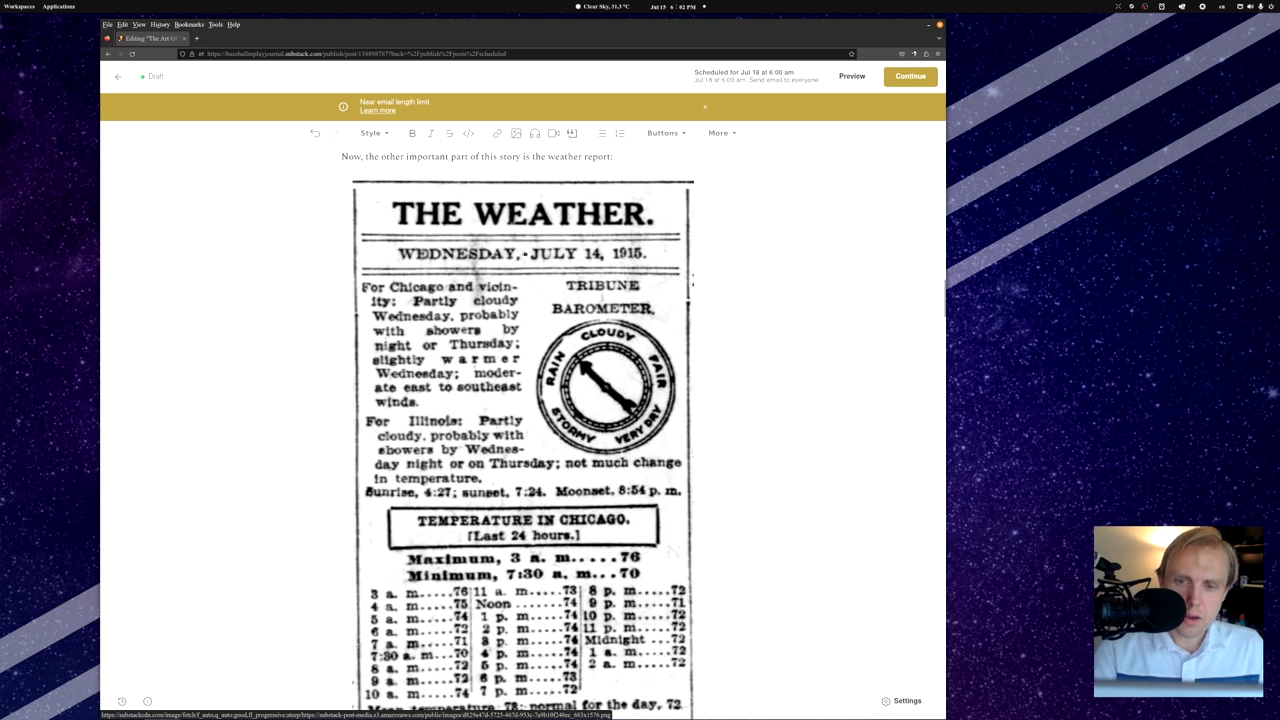
{"action": "scroll", "coordinate": [520, 450], "scroll_direction": "down", "scroll_amount": 2}
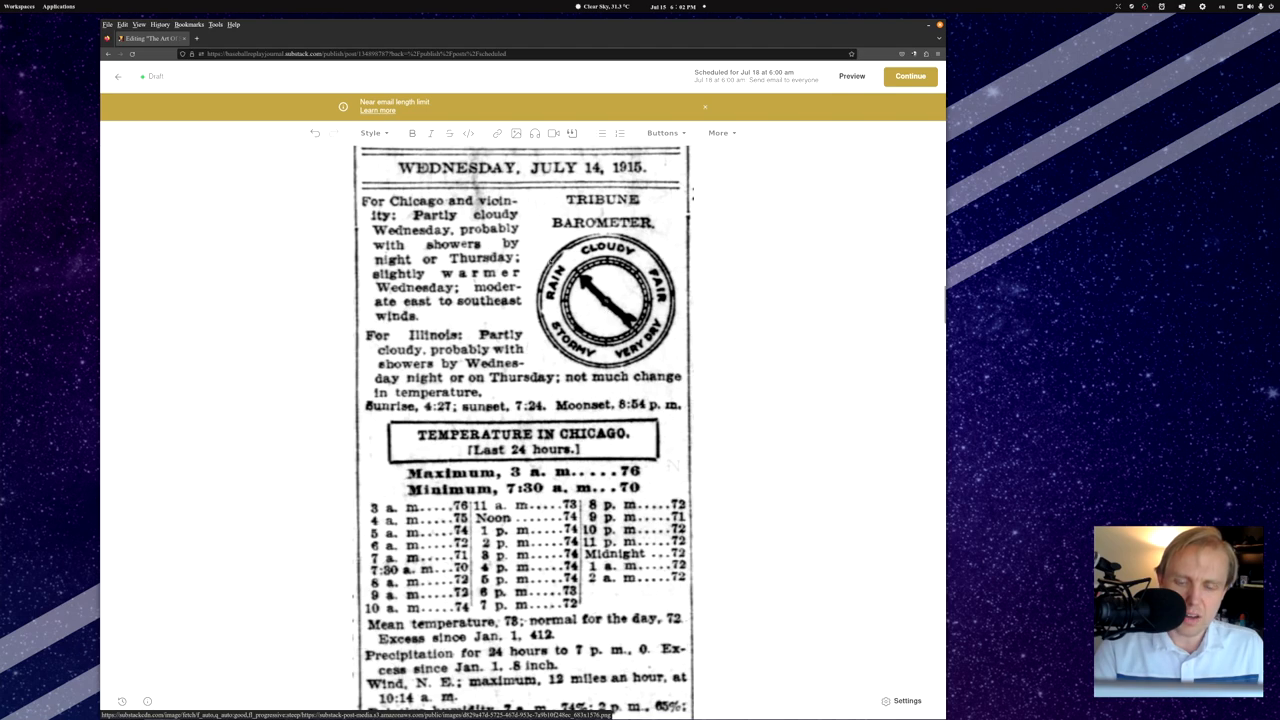
{"action": "scroll", "coordinate": [680, 300], "scroll_direction": "down", "scroll_amount": 4}
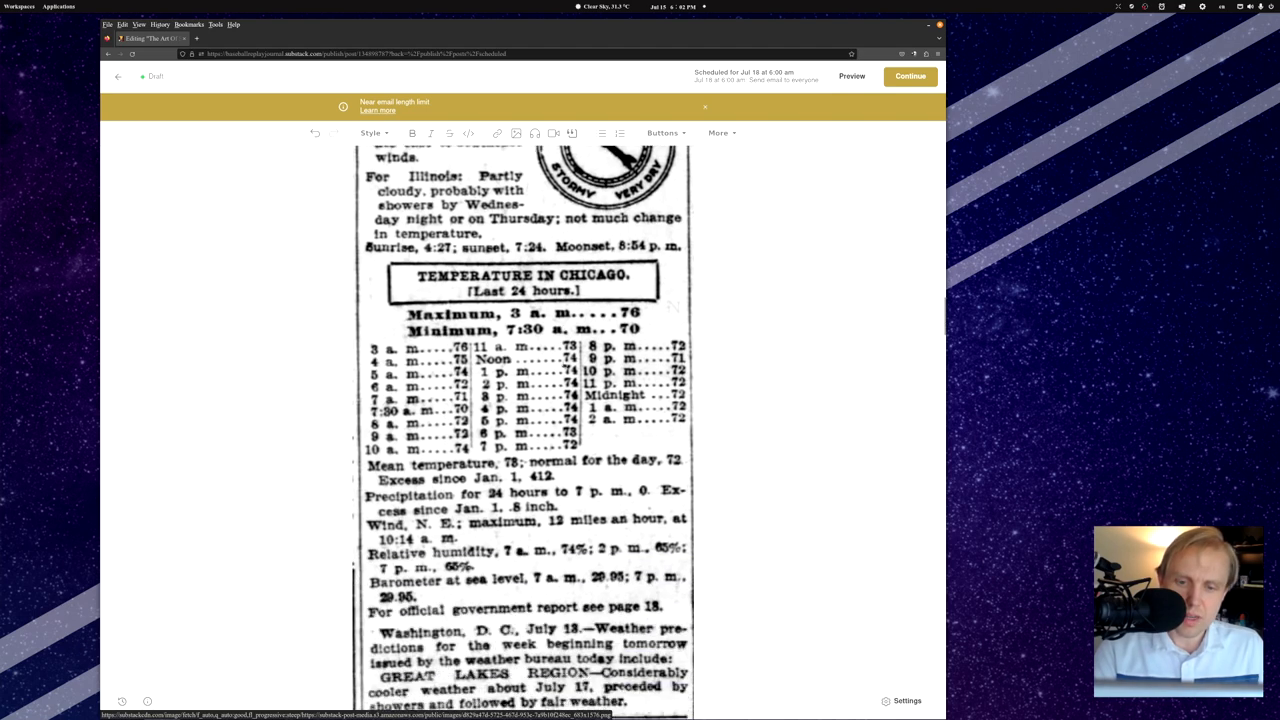
{"action": "scroll", "coordinate": [680, 330], "scroll_direction": "down", "scroll_amount": 4}
{"action": "scroll", "coordinate": [677, 367], "scroll_direction": "down", "scroll_amount": 4}
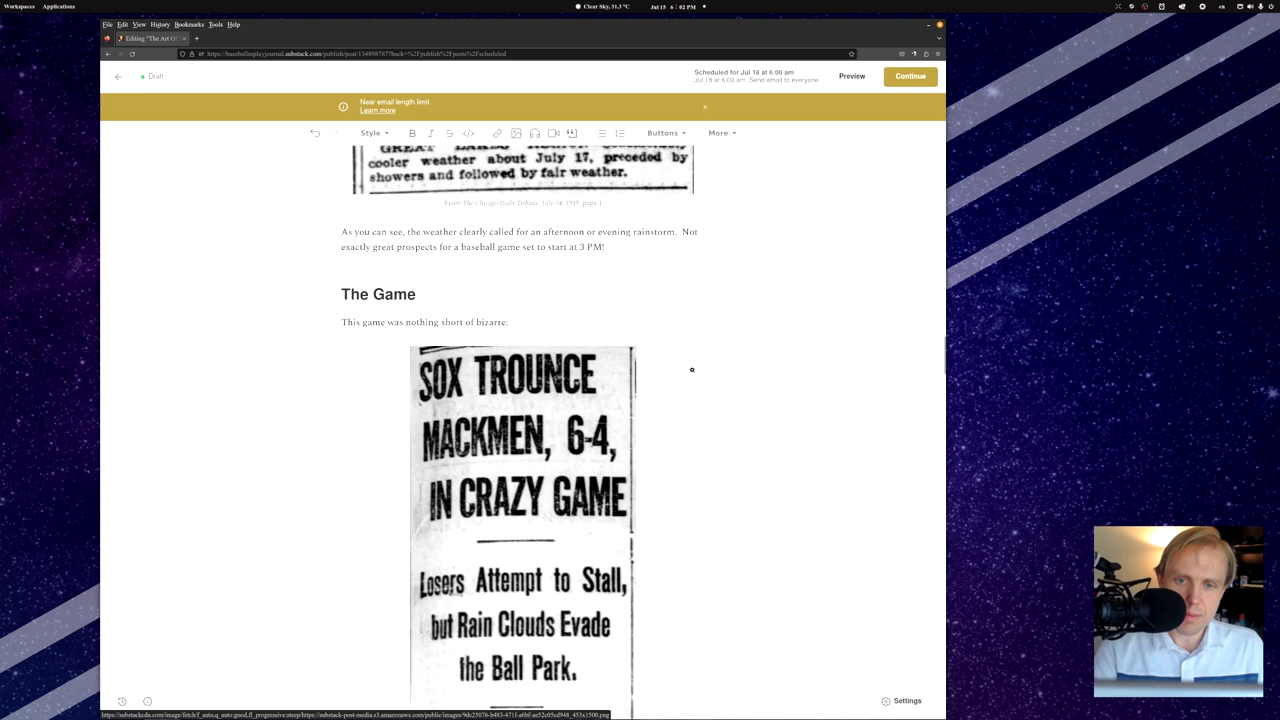
{"action": "scroll", "coordinate": [677, 367], "scroll_direction": "down", "scroll_amount": 4}
{"action": "scroll", "coordinate": [685, 368], "scroll_direction": "down", "scroll_amount": 3}
{"action": "scroll", "coordinate": [691, 370], "scroll_direction": "down", "scroll_amount": 3}
{"action": "scroll", "coordinate": [691, 370], "scroll_direction": "down", "scroll_amount": 1}
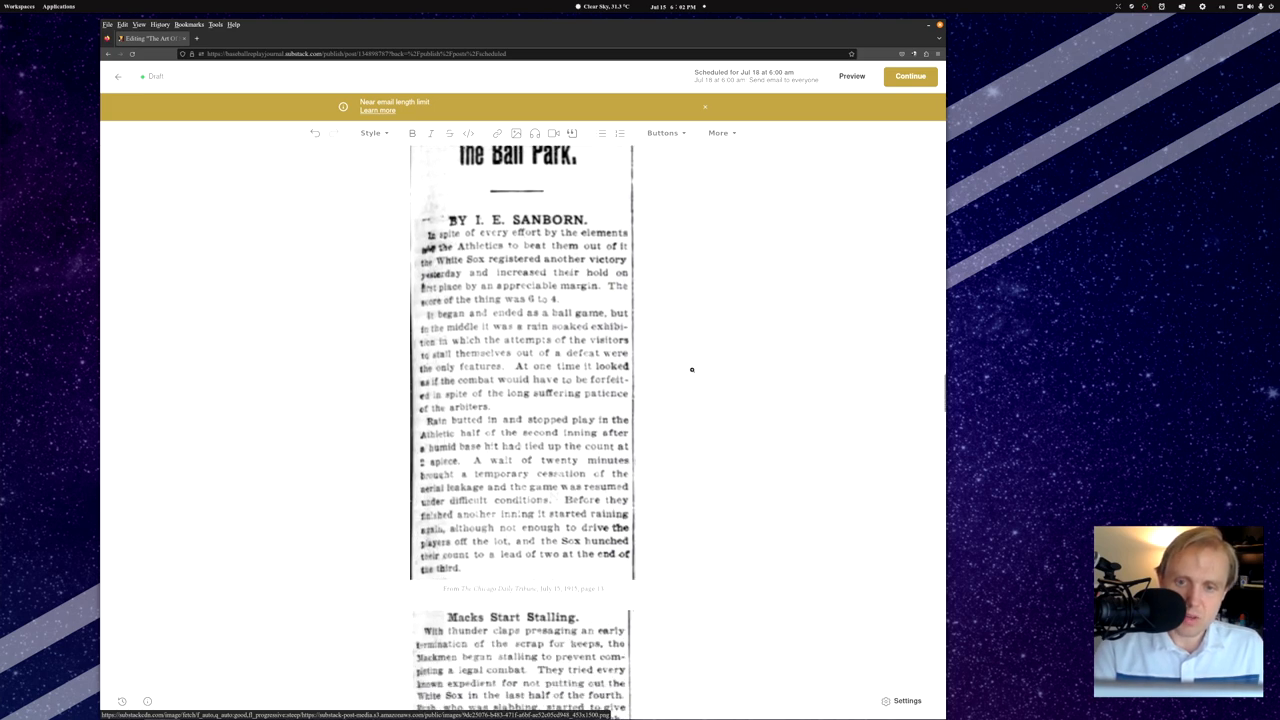
{"action": "scroll", "coordinate": [691, 370], "scroll_direction": "up", "scroll_amount": 2}
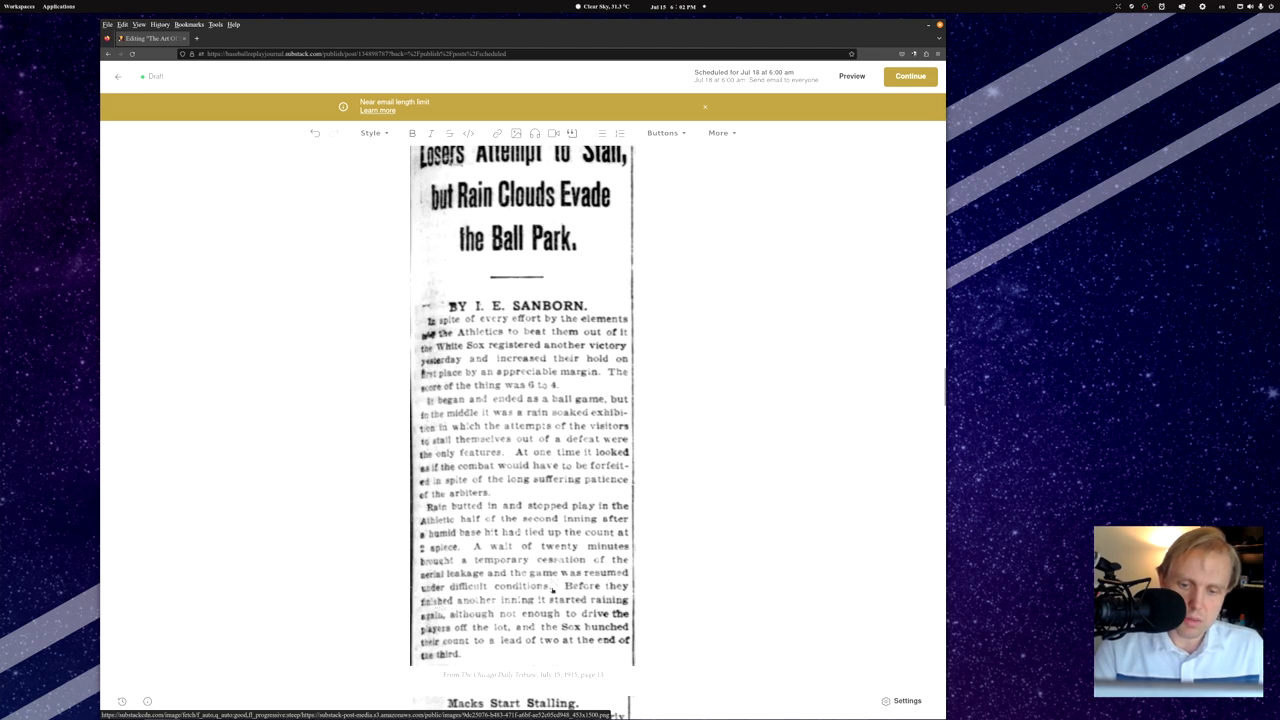
{"action": "scroll", "coordinate": [536, 586], "scroll_direction": "down", "scroll_amount": 5}
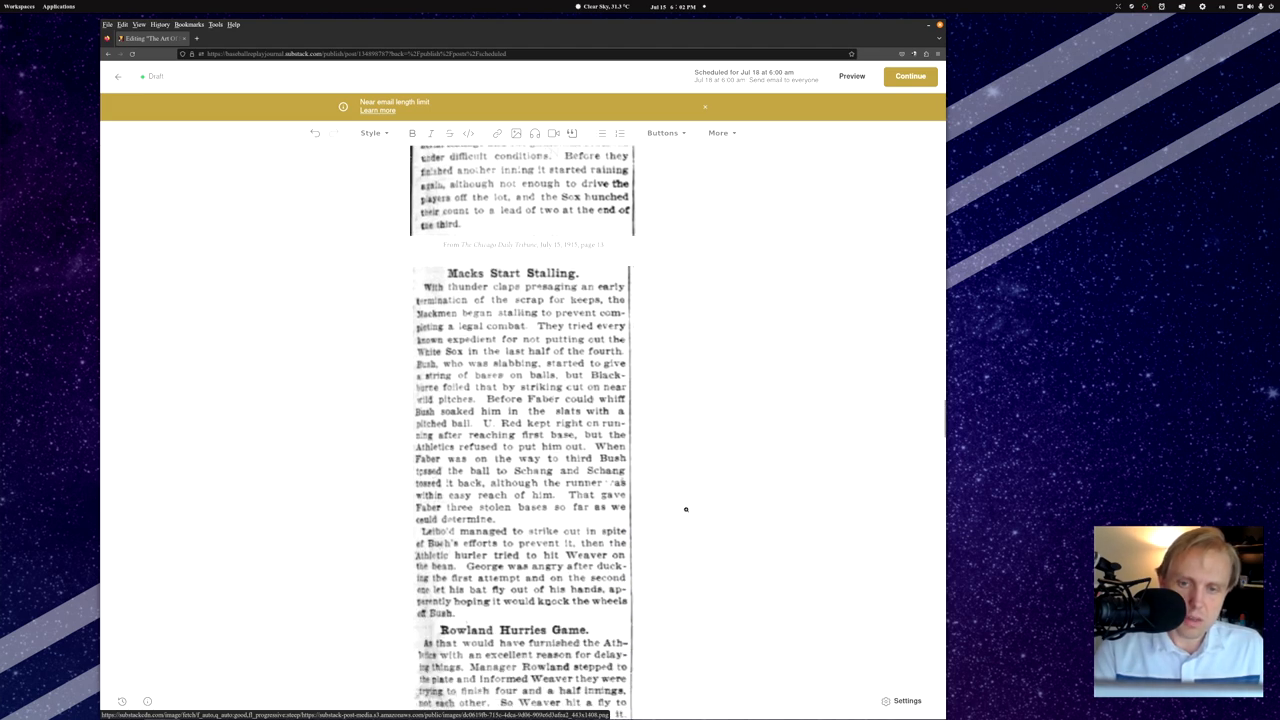
{"action": "scroll", "coordinate": [686, 509], "scroll_direction": "down", "scroll_amount": 3}
{"action": "scroll", "coordinate": [680, 490], "scroll_direction": "up", "scroll_amount": 3}
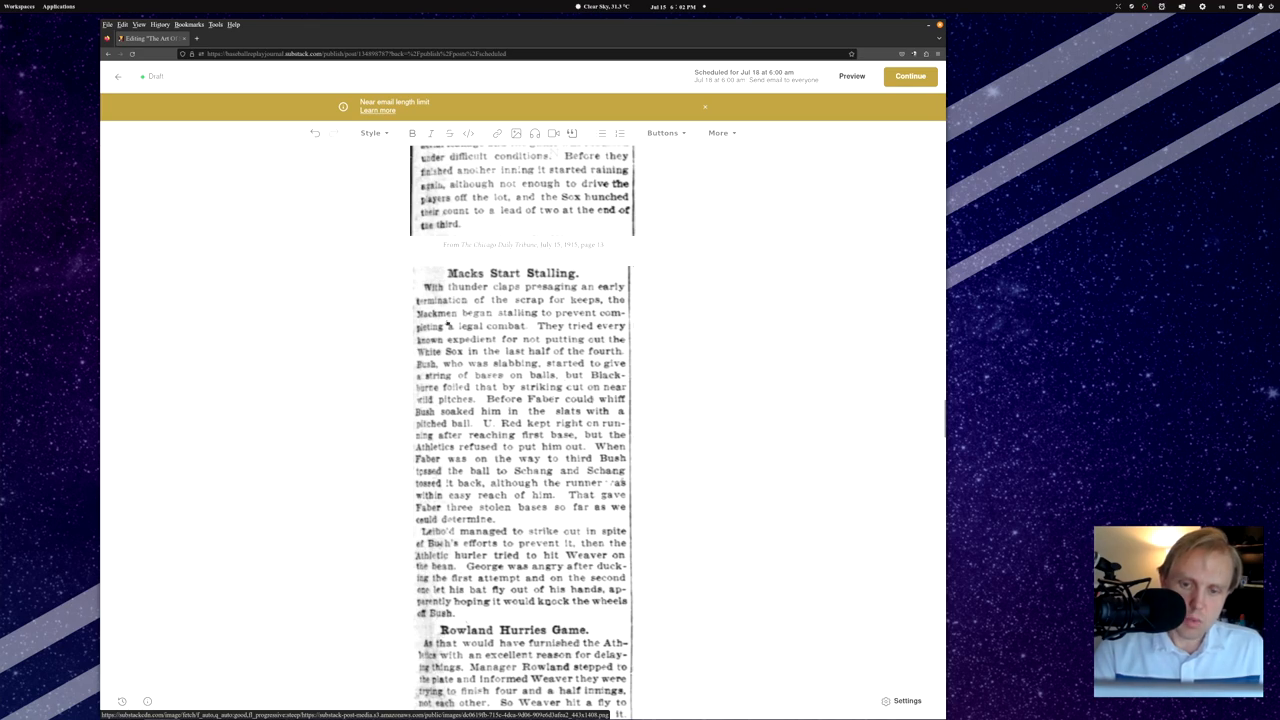
{"action": "scroll", "coordinate": [448, 326], "scroll_direction": "down", "scroll_amount": 5}
{"action": "scroll", "coordinate": [448, 326], "scroll_direction": "down", "scroll_amount": 5}
{"action": "scroll", "coordinate": [448, 326], "scroll_direction": "down", "scroll_amount": 3}
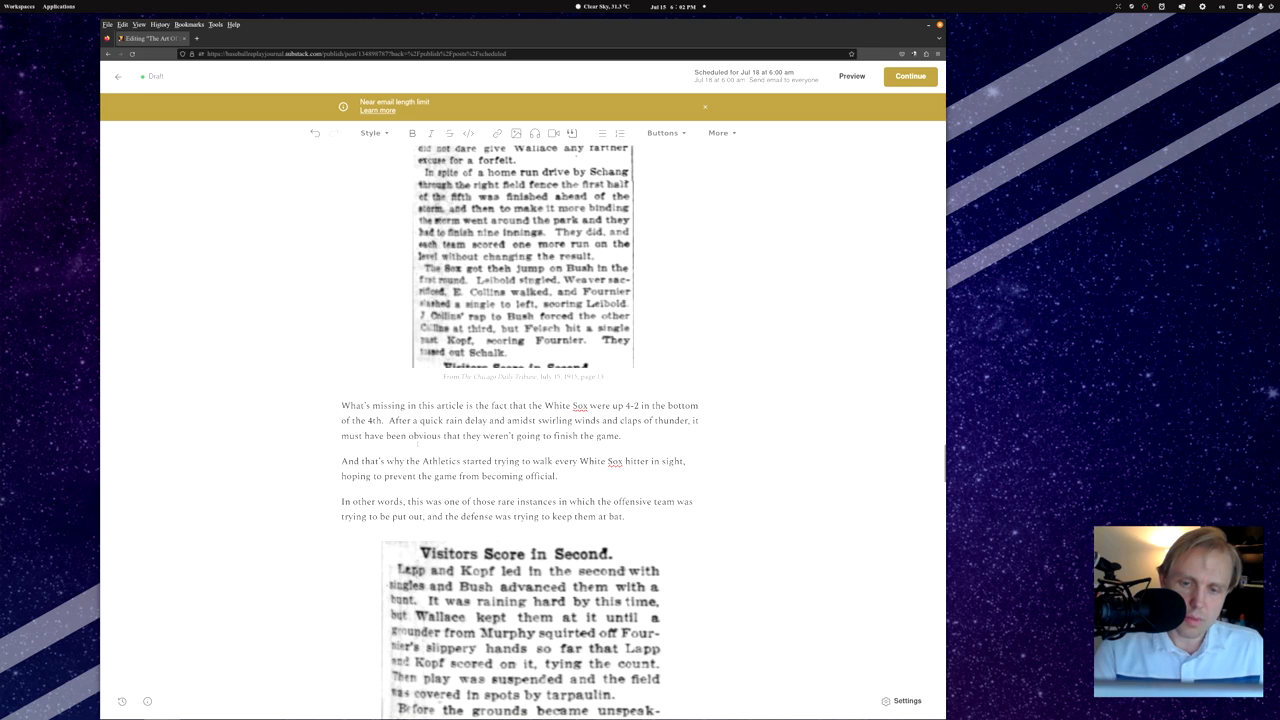
{"action": "scroll", "coordinate": [520, 400], "scroll_direction": "up", "scroll_amount": 4}
{"action": "scroll", "coordinate": [520, 400], "scroll_direction": "up", "scroll_amount": 2}
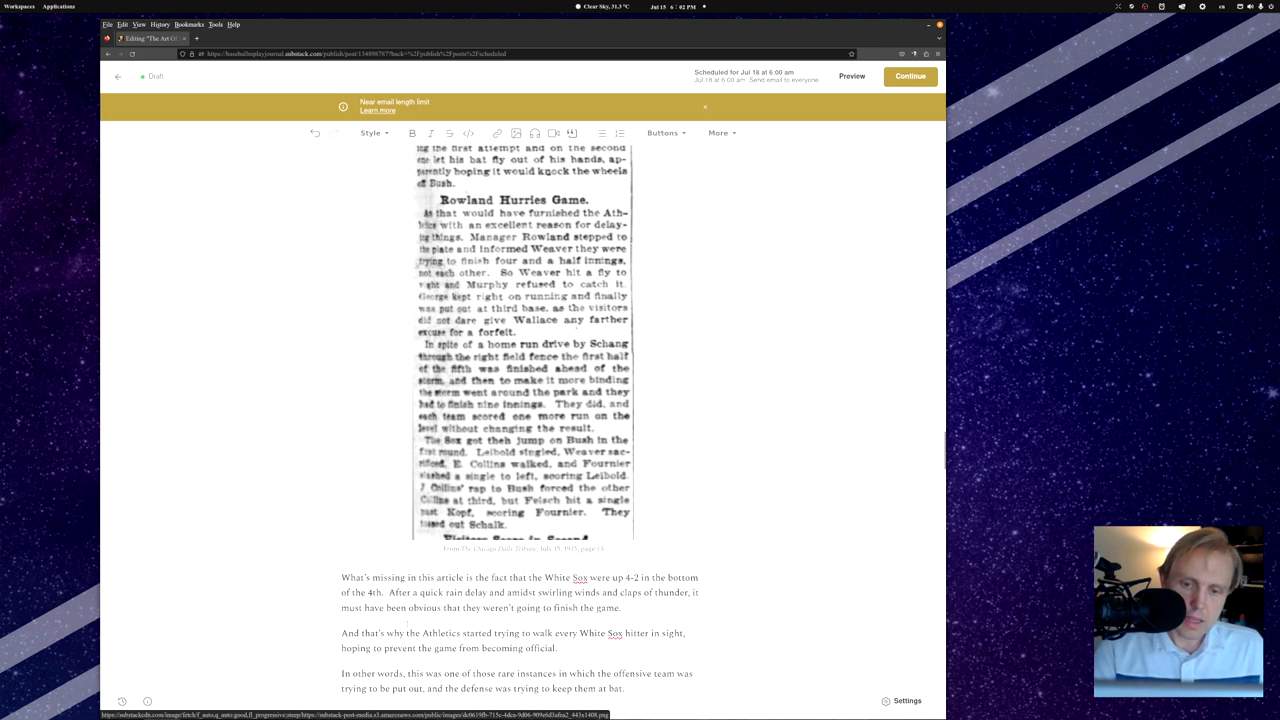
{"action": "scroll", "coordinate": [520, 400], "scroll_direction": "up", "scroll_amount": 2}
{"action": "scroll", "coordinate": [448, 400], "scroll_direction": "up", "scroll_amount": 4}
{"action": "scroll", "coordinate": [448, 400], "scroll_direction": "up", "scroll_amount": 4}
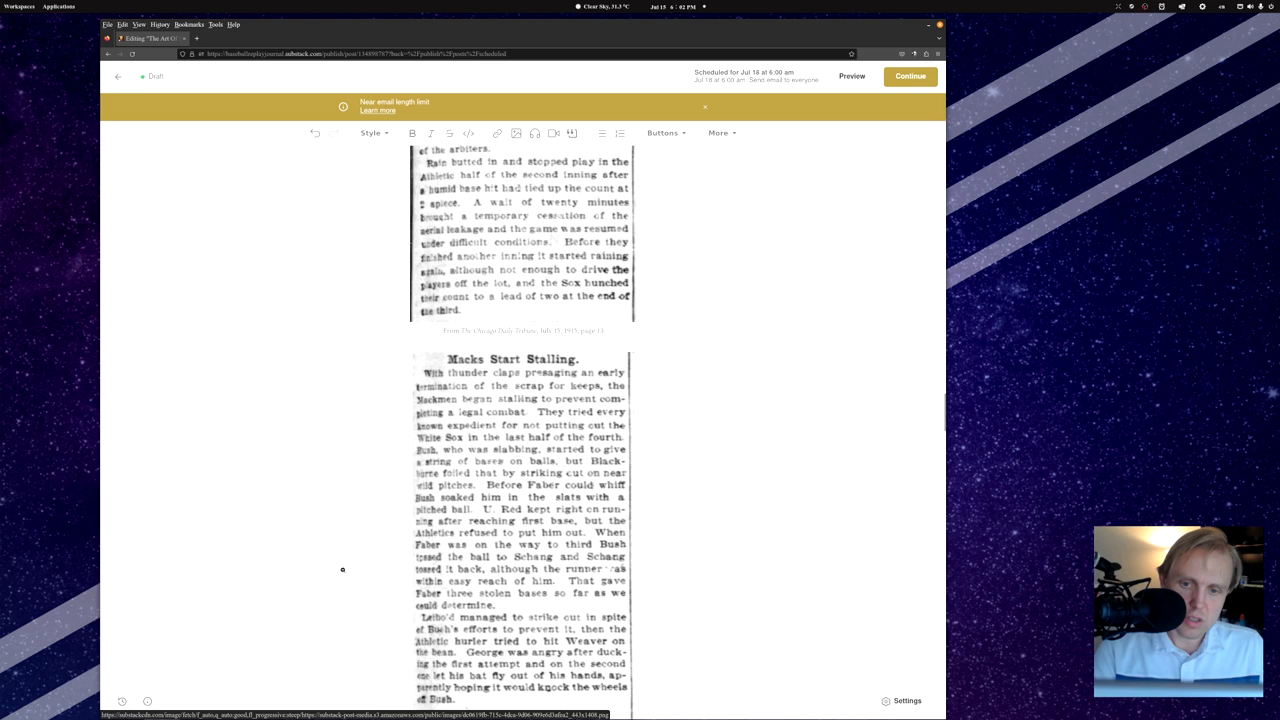
{"action": "scroll", "coordinate": [334, 568], "scroll_direction": "down", "scroll_amount": 2}
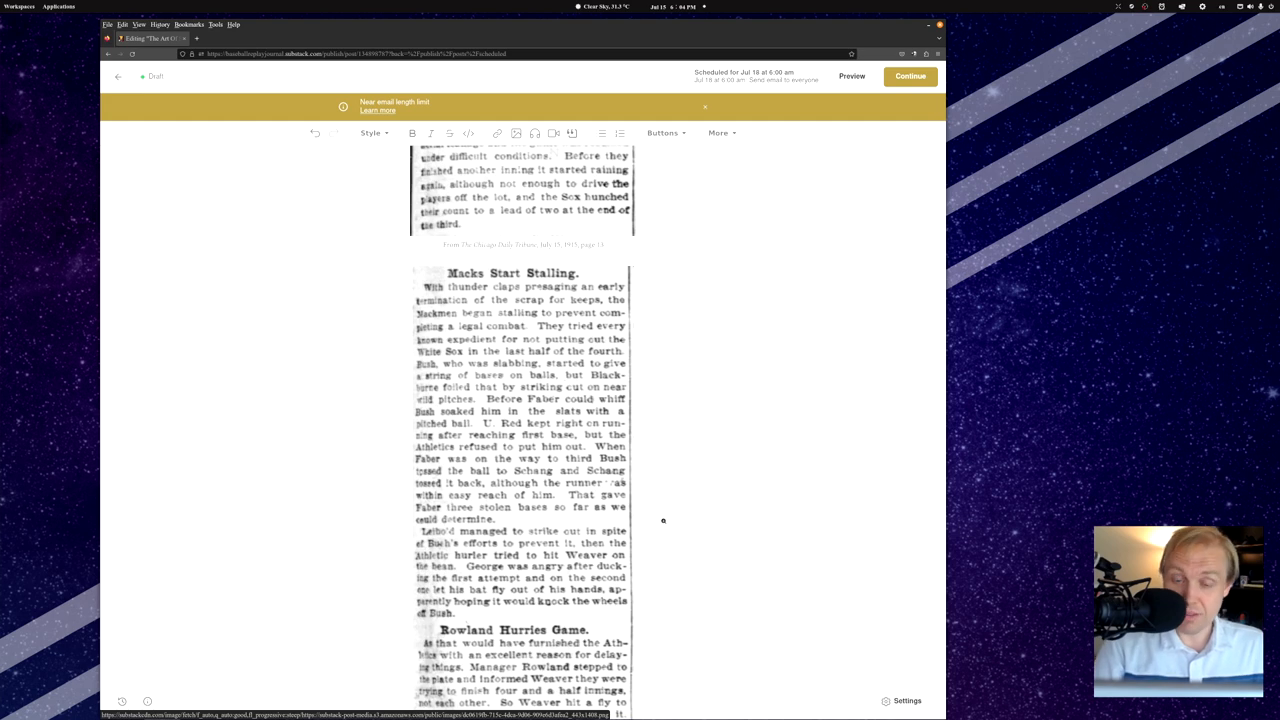
{"action": "scroll", "coordinate": [662, 520], "scroll_direction": "down", "scroll_amount": 3}
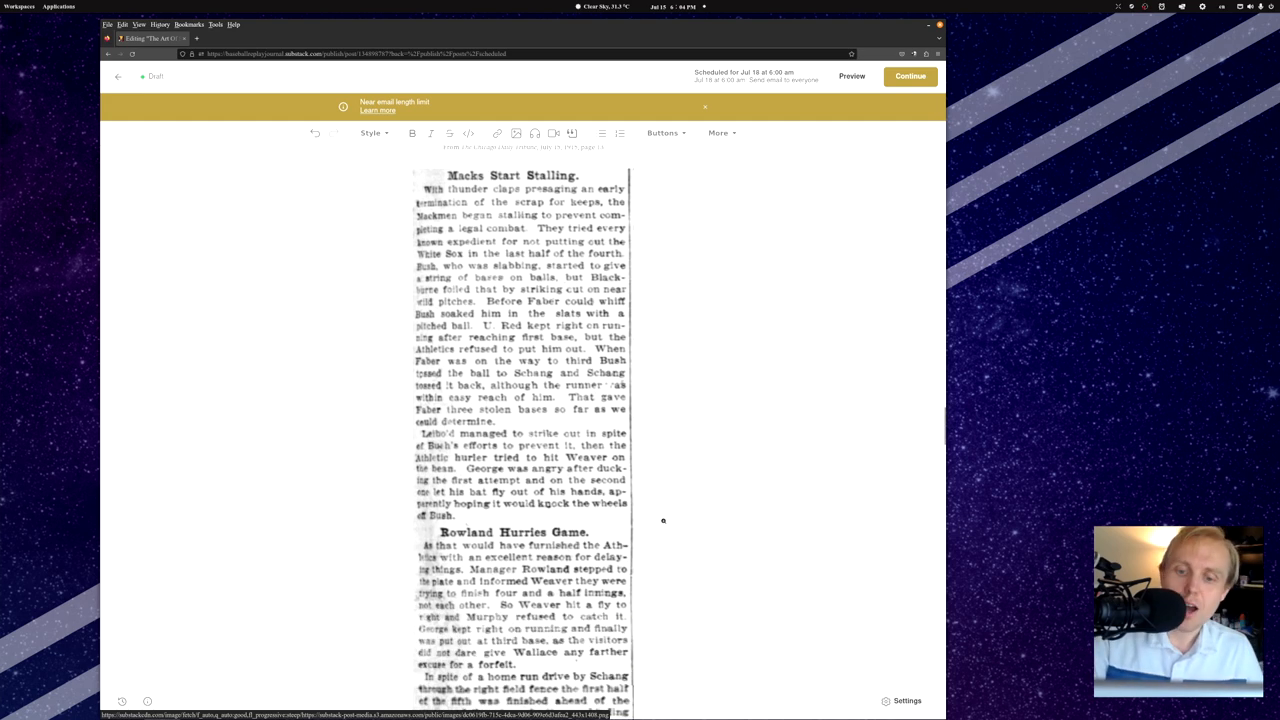
{"action": "scroll", "coordinate": [662, 520], "scroll_direction": "down", "scroll_amount": 2}
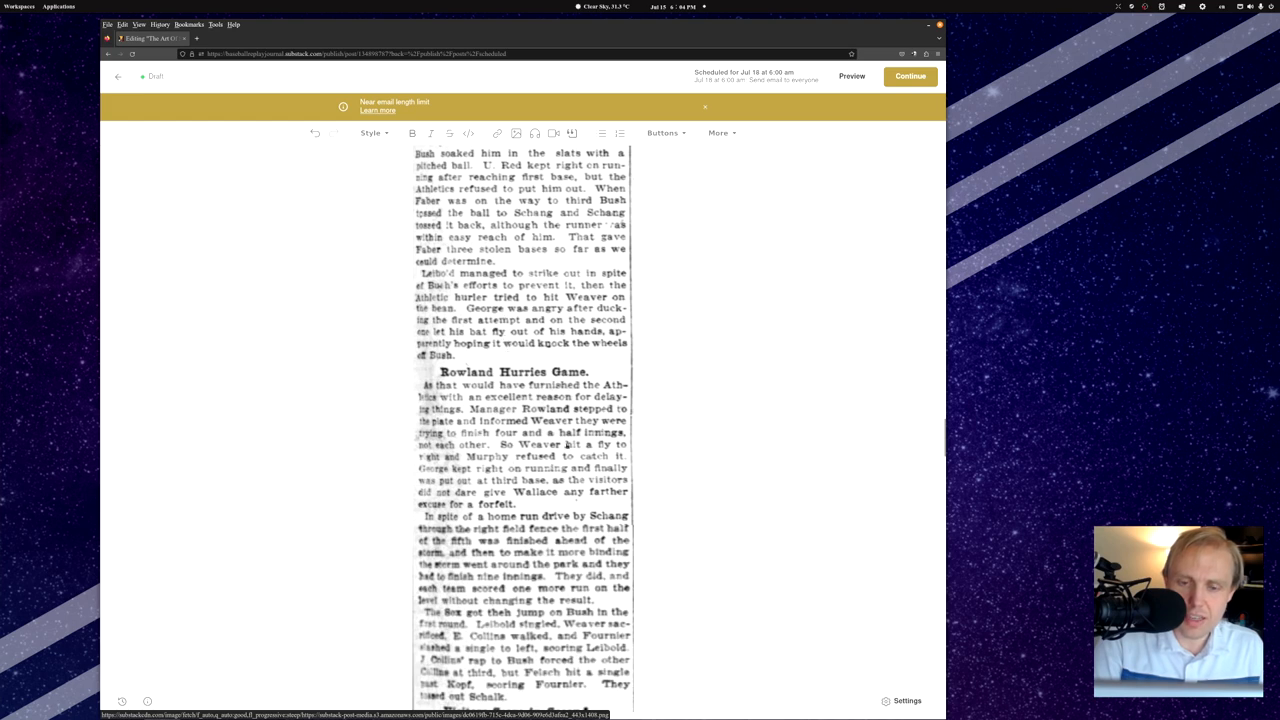
{"action": "scroll", "coordinate": [598, 479], "scroll_direction": "down", "scroll_amount": 2}
{"action": "scroll", "coordinate": [630, 480], "scroll_direction": "down", "scroll_amount": 2}
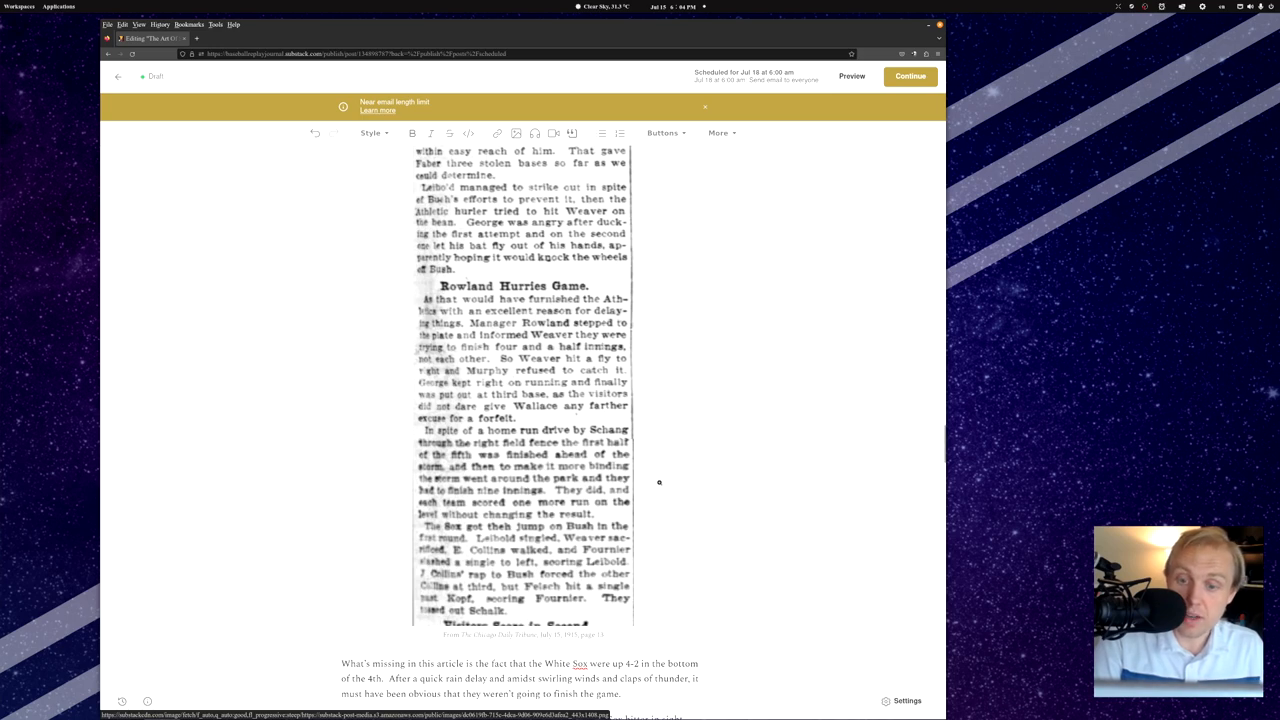
{"action": "scroll", "coordinate": [658, 483], "scroll_direction": "down", "scroll_amount": 5}
{"action": "scroll", "coordinate": [658, 483], "scroll_direction": "down", "scroll_amount": 5}
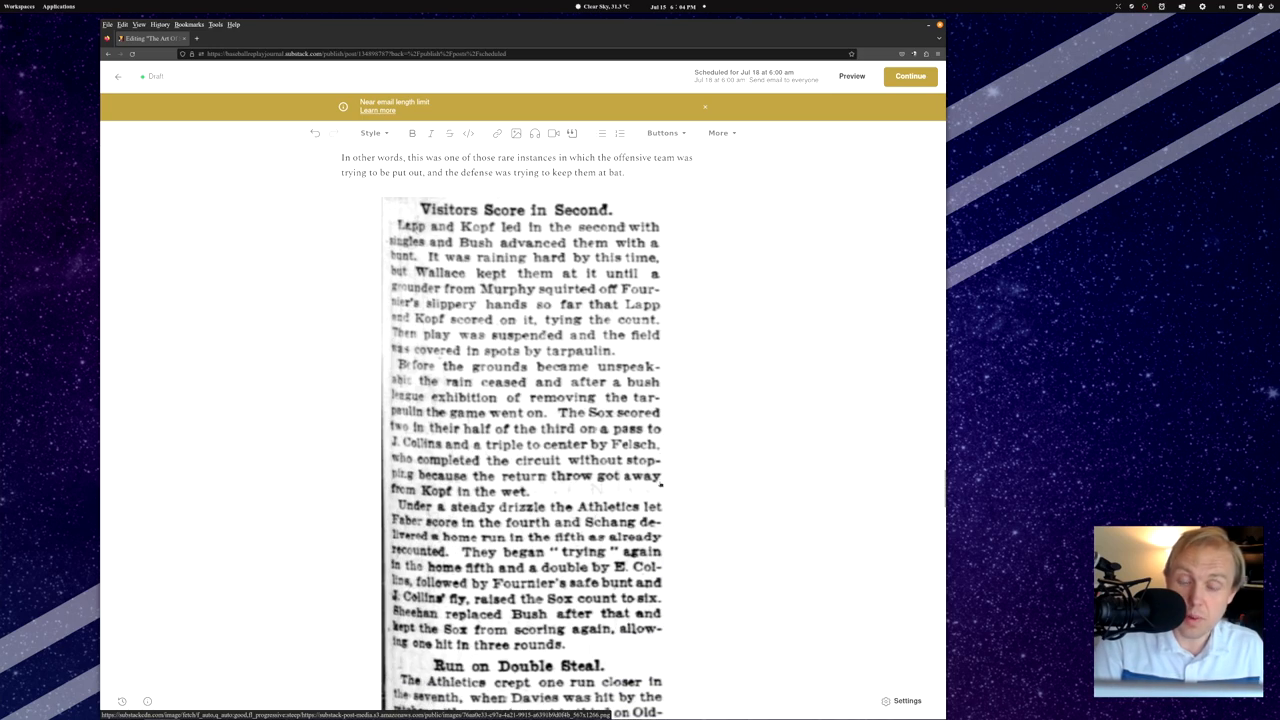
{"action": "scroll", "coordinate": [660, 483], "scroll_direction": "down", "scroll_amount": 2}
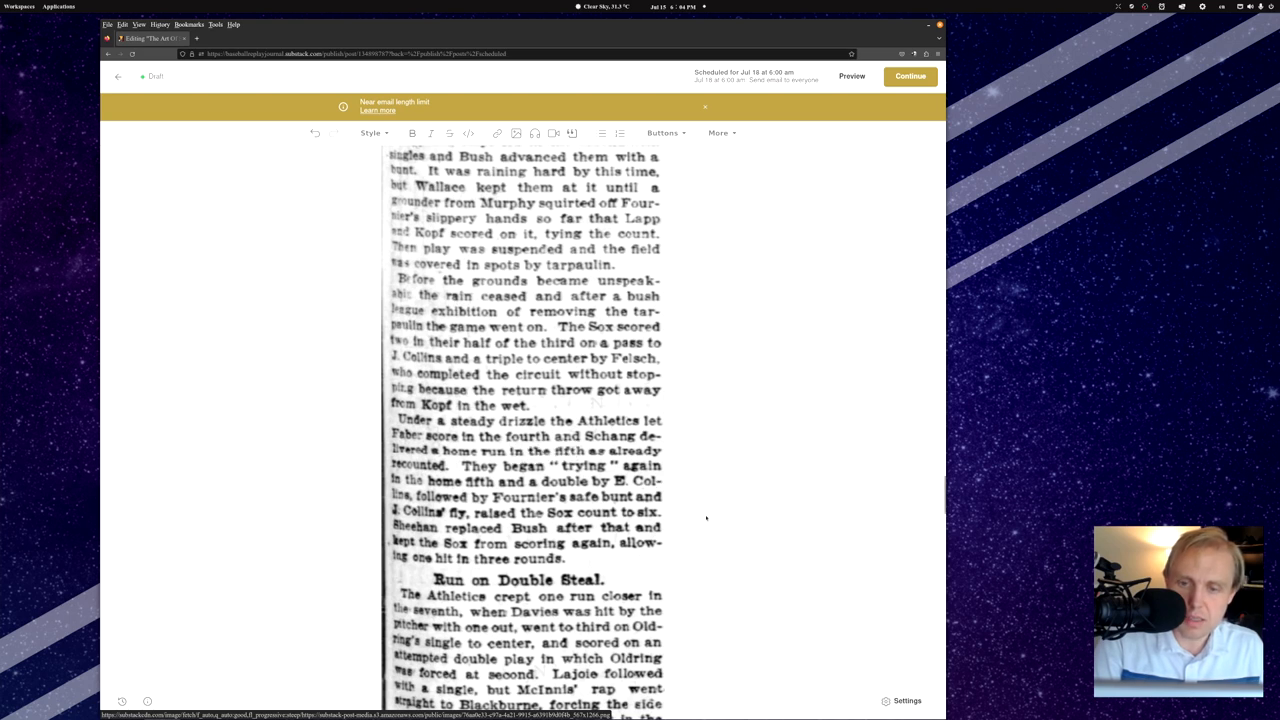
{"action": "scroll", "coordinate": [540, 450], "scroll_direction": "down", "scroll_amount": 5}
{"action": "scroll", "coordinate": [600, 450], "scroll_direction": "down", "scroll_amount": 5}
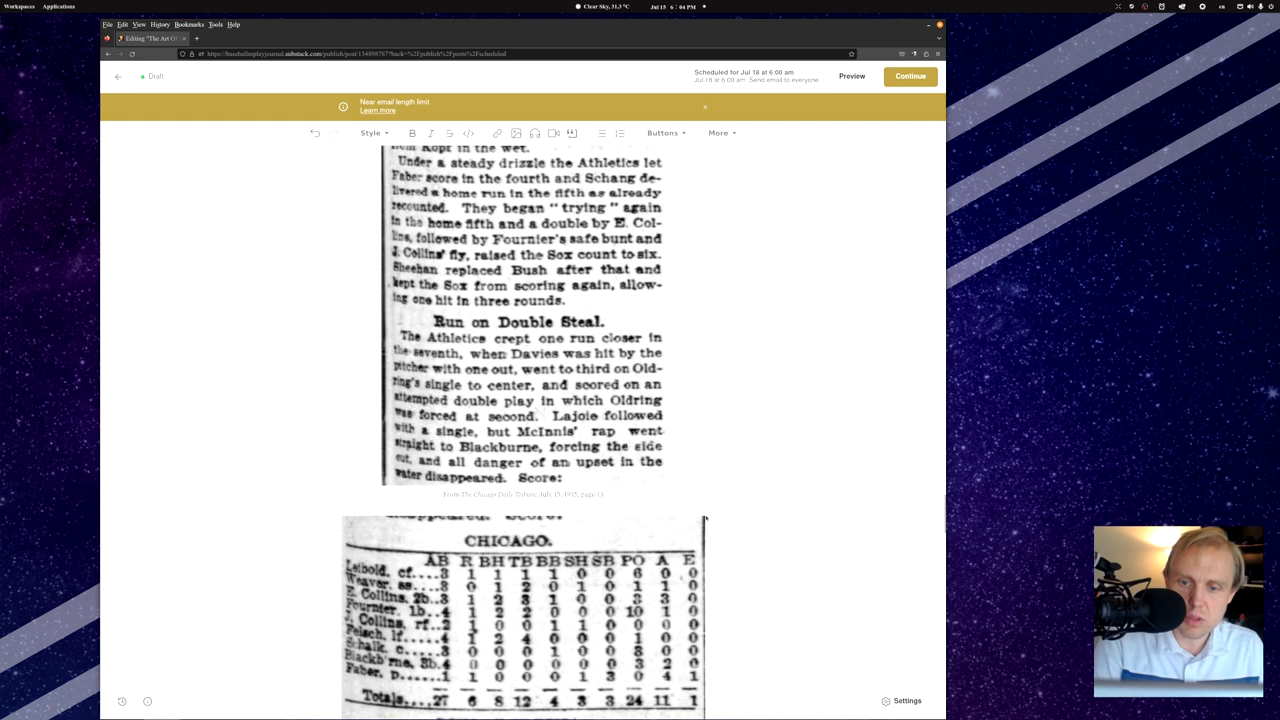
{"action": "scroll", "coordinate": [705, 520], "scroll_direction": "down", "scroll_amount": 5}
{"action": "scroll", "coordinate": [705, 517], "scroll_direction": "down", "scroll_amount": 4}
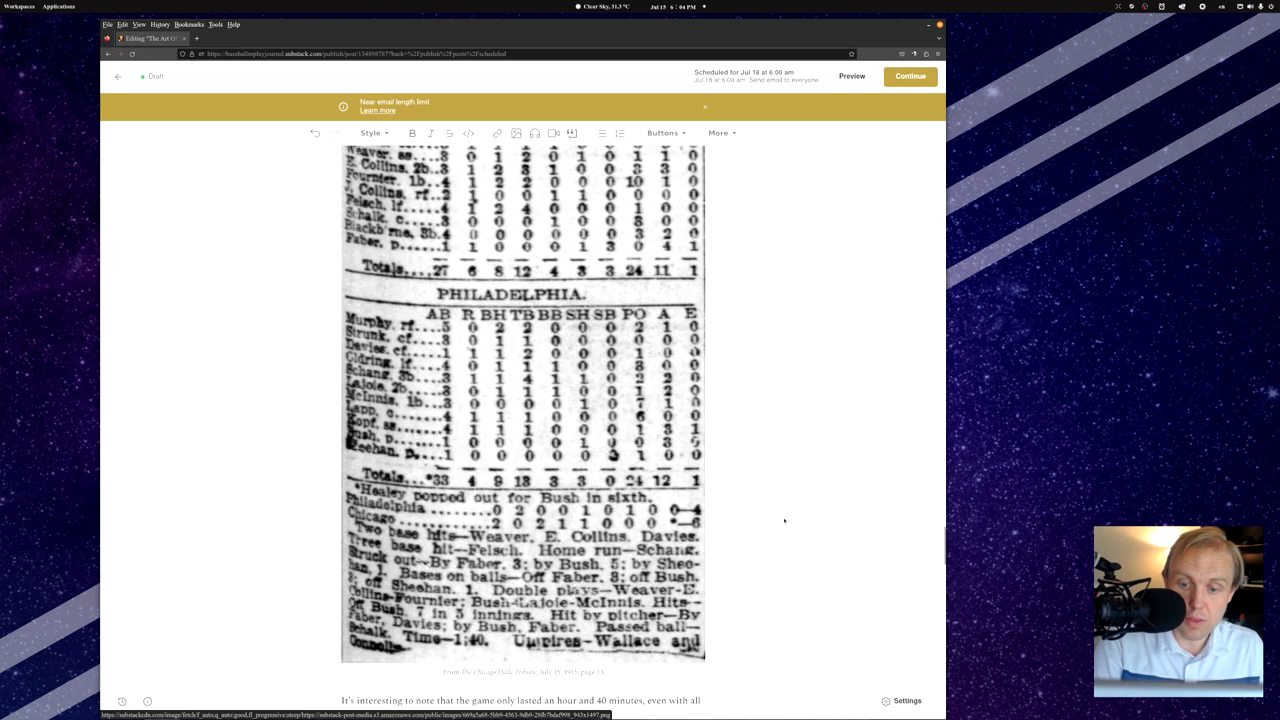
{"action": "scroll", "coordinate": [523, 400], "scroll_direction": "up", "scroll_amount": 4}
{"action": "scroll", "coordinate": [523, 400], "scroll_direction": "down", "scroll_amount": 1}
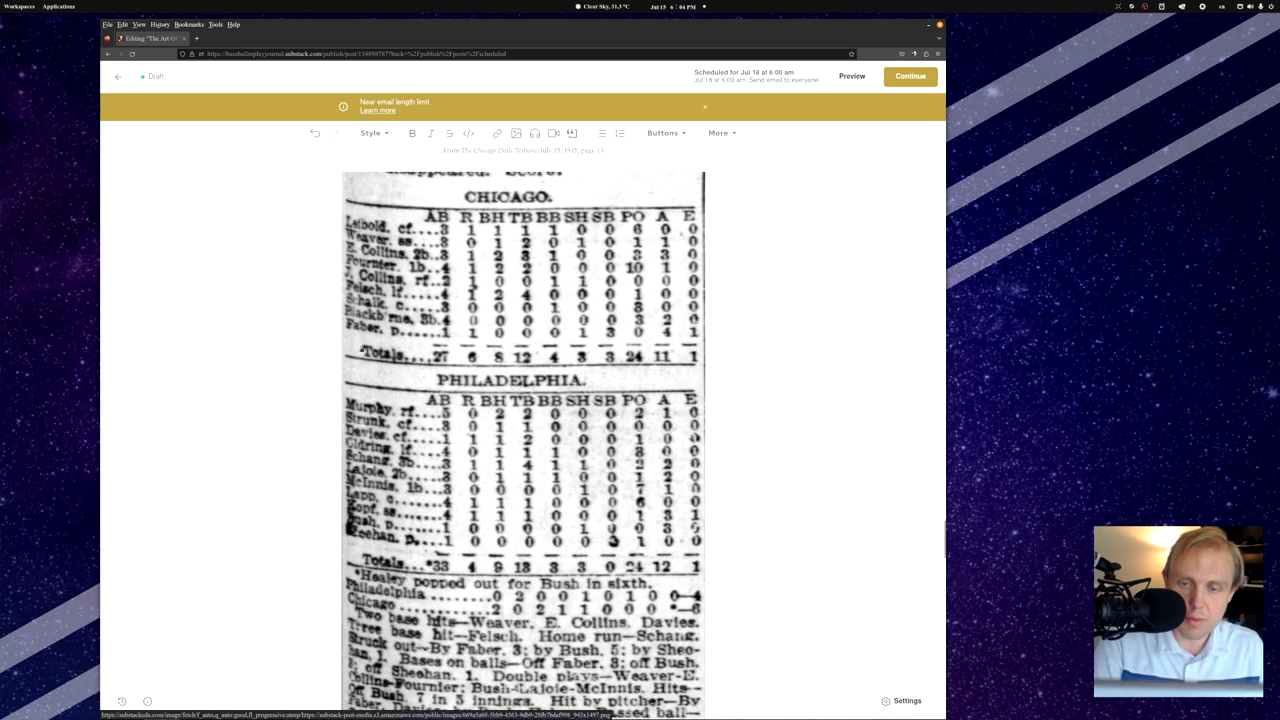
{"action": "scroll", "coordinate": [523, 400], "scroll_direction": "down", "scroll_amount": 8}
{"action": "scroll", "coordinate": [523, 400], "scroll_direction": "up", "scroll_amount": 5}
{"action": "scroll", "coordinate": [523, 400], "scroll_direction": "up", "scroll_amount": 1}
{"action": "scroll", "coordinate": [523, 400], "scroll_direction": "up", "scroll_amount": 2}
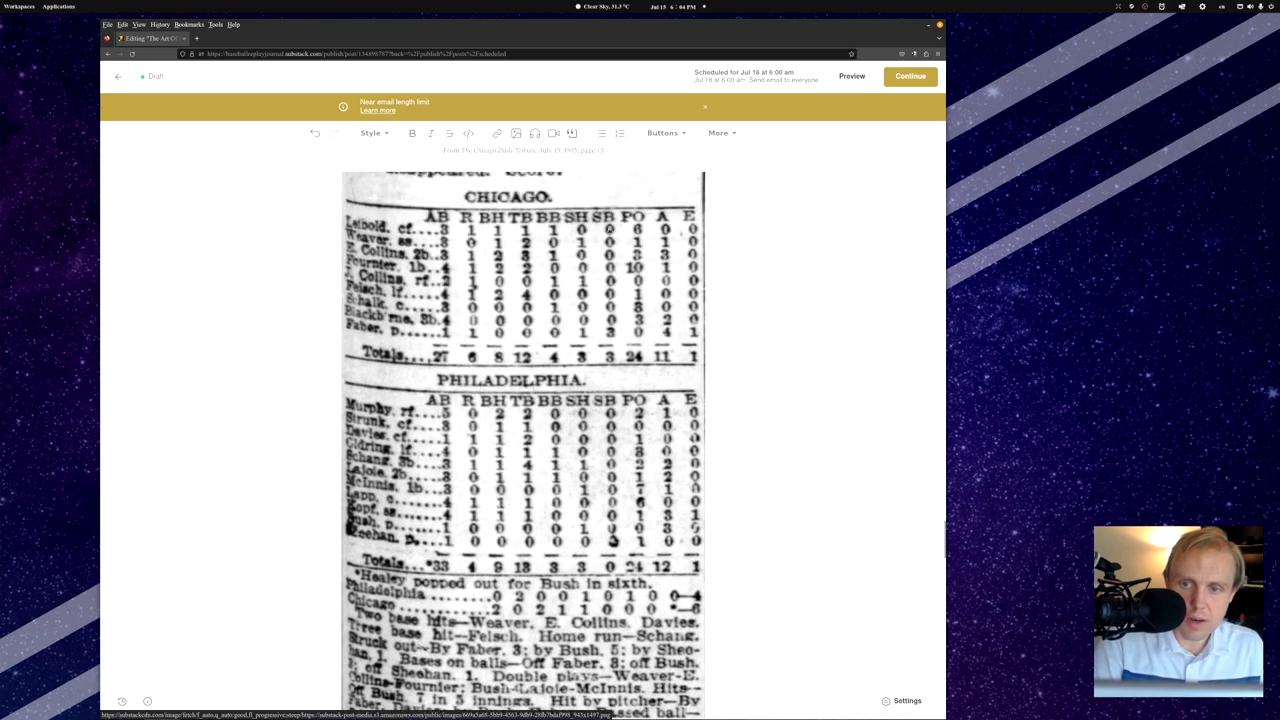
{"action": "scroll", "coordinate": [626, 324], "scroll_direction": "down", "scroll_amount": 5}
{"action": "scroll", "coordinate": [626, 324], "scroll_direction": "down", "scroll_amount": 5}
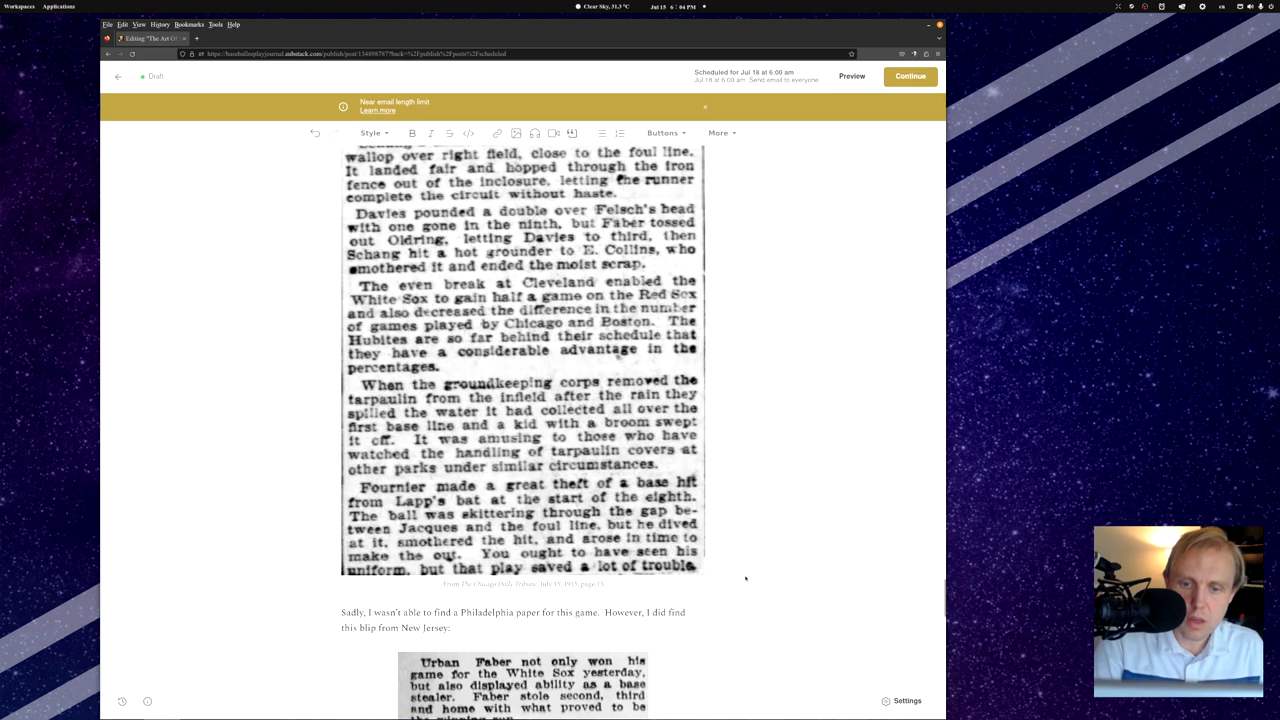
{"action": "scroll", "coordinate": [700, 450], "scroll_direction": "down", "scroll_amount": 4}
{"action": "scroll", "coordinate": [746, 578], "scroll_direction": "down", "scroll_amount": 4}
{"action": "scroll", "coordinate": [746, 578], "scroll_direction": "up", "scroll_amount": 2}
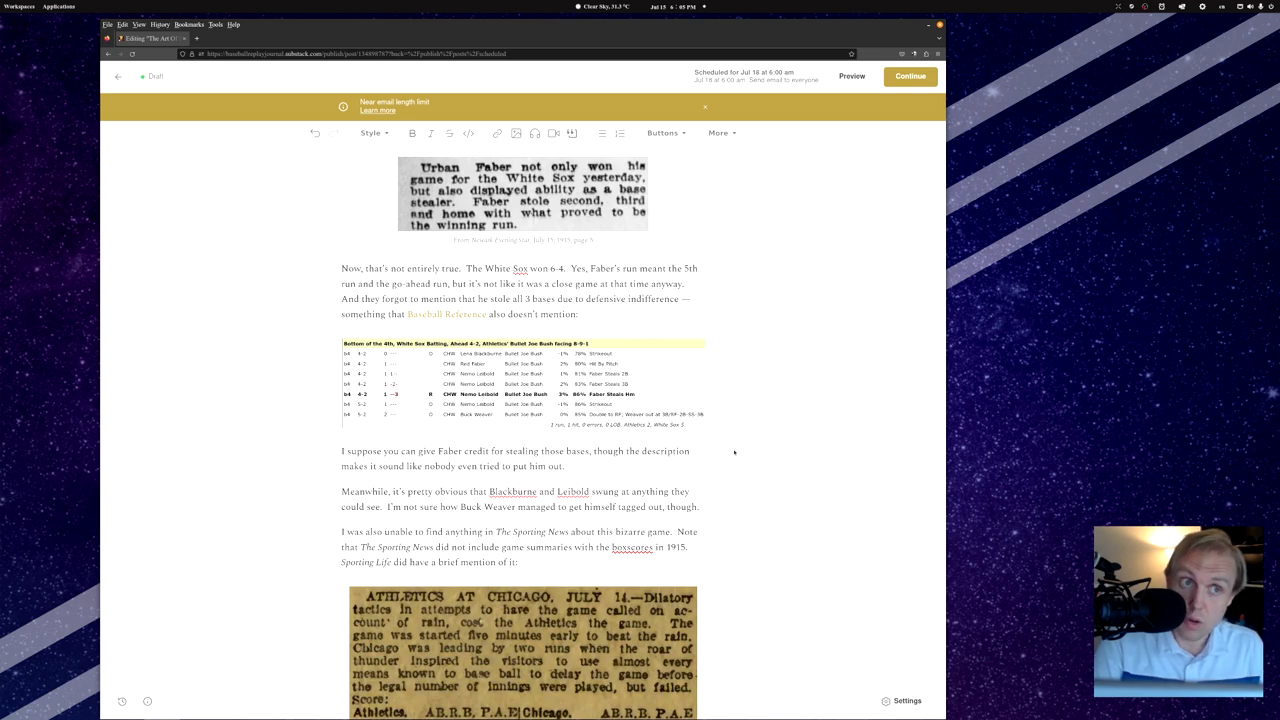
{"action": "scroll", "coordinate": [734, 452], "scroll_direction": "down", "scroll_amount": 5}
{"action": "scroll", "coordinate": [734, 452], "scroll_direction": "down", "scroll_amount": 5}
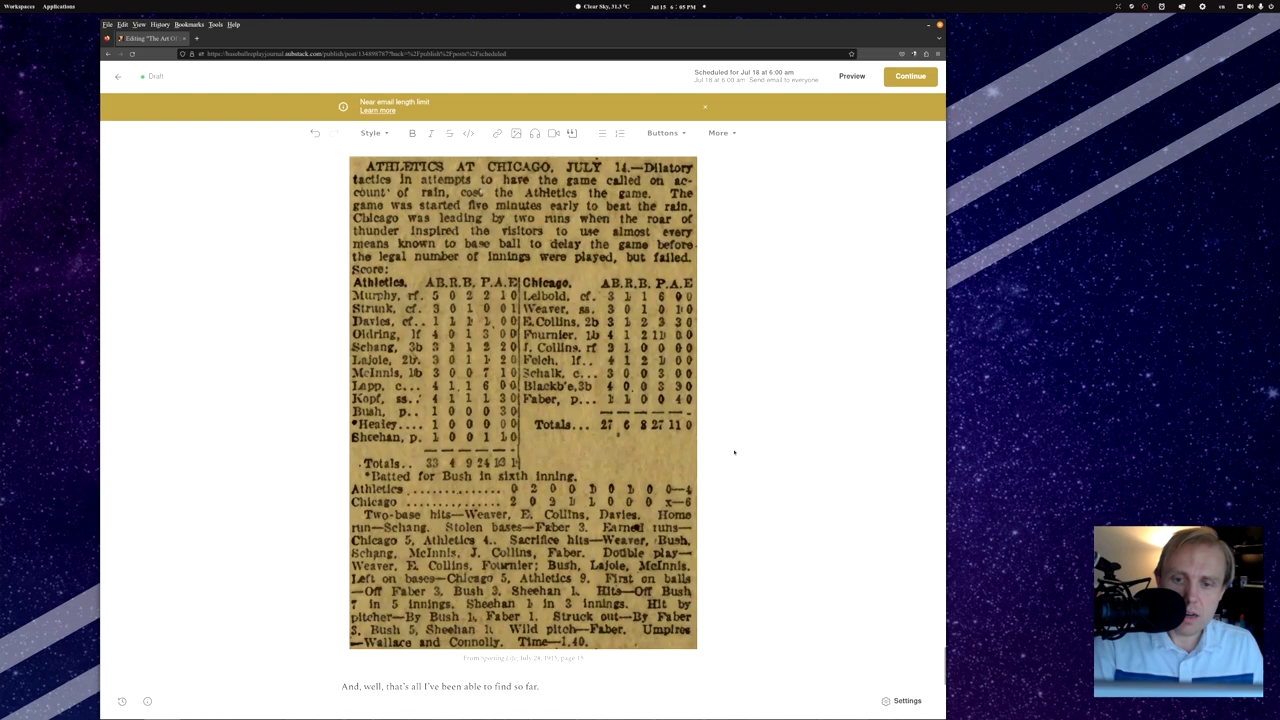
{"action": "scroll", "coordinate": [734, 452], "scroll_direction": "down", "scroll_amount": 10}
{"action": "scroll", "coordinate": [734, 452], "scroll_direction": "up", "scroll_amount": 10}
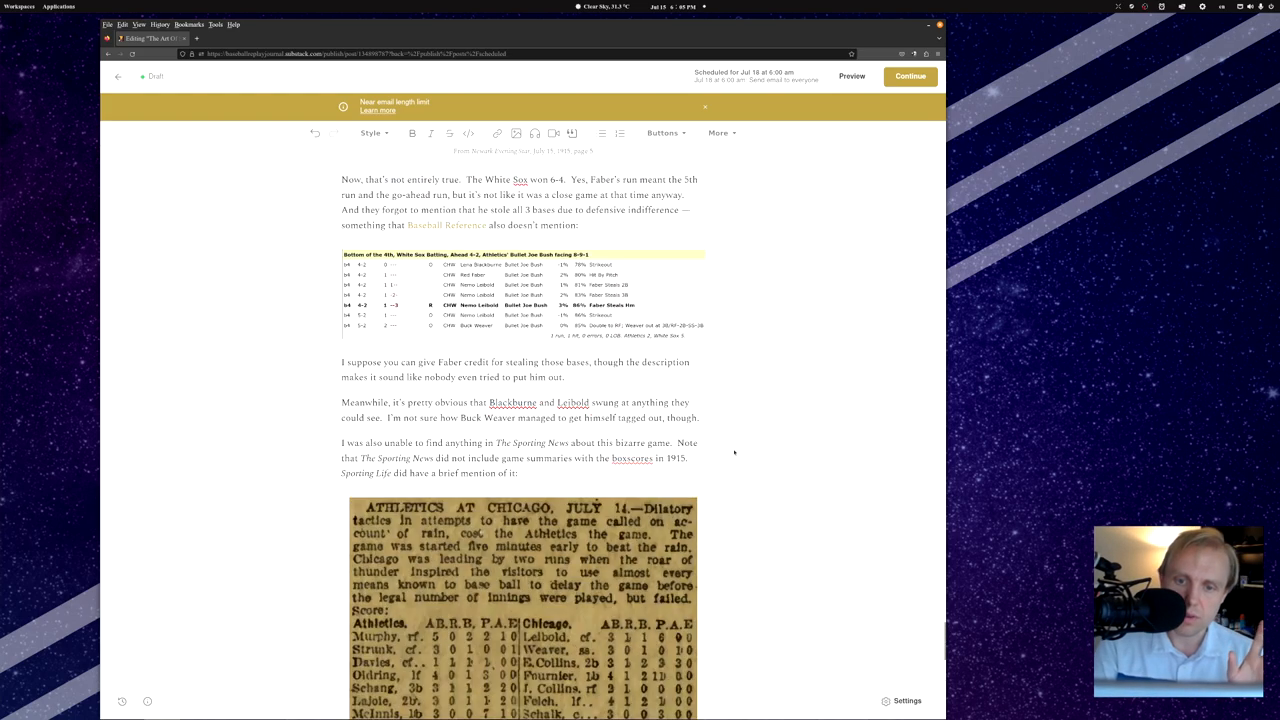
{"action": "scroll", "coordinate": [734, 452], "scroll_direction": "up", "scroll_amount": 5}
{"action": "scroll", "coordinate": [734, 452], "scroll_direction": "up", "scroll_amount": 3}
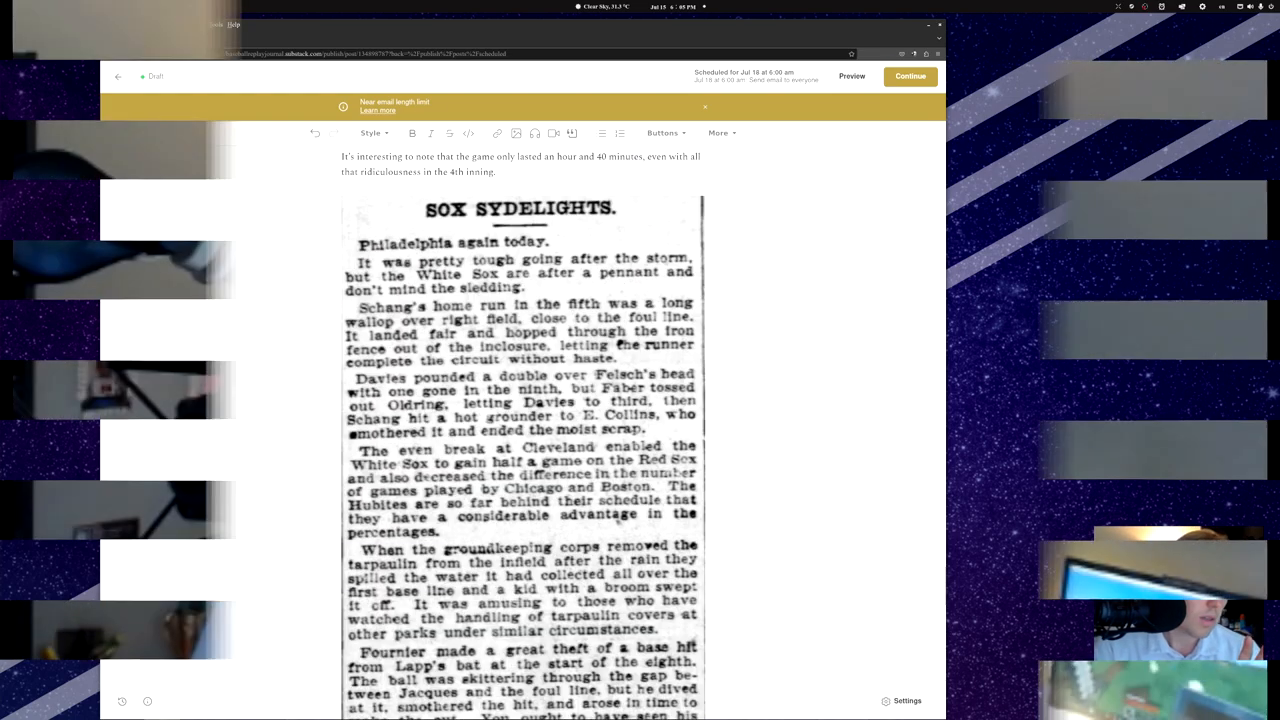